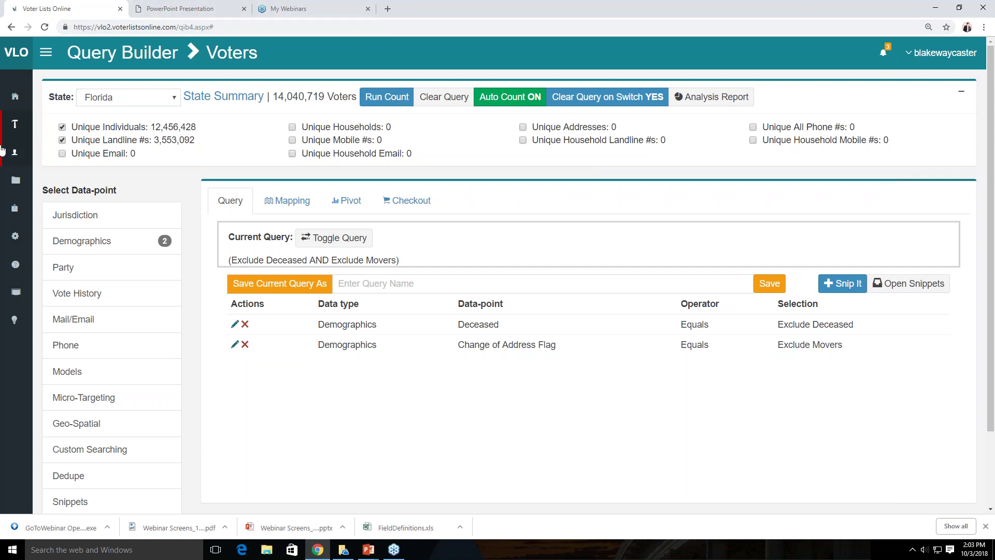
Expand the sidebar's Query Builder section to list Voters, State Contributors, Consumers and Query Manager.
{"action": "mouse_move", "coordinate": [19, 127]}
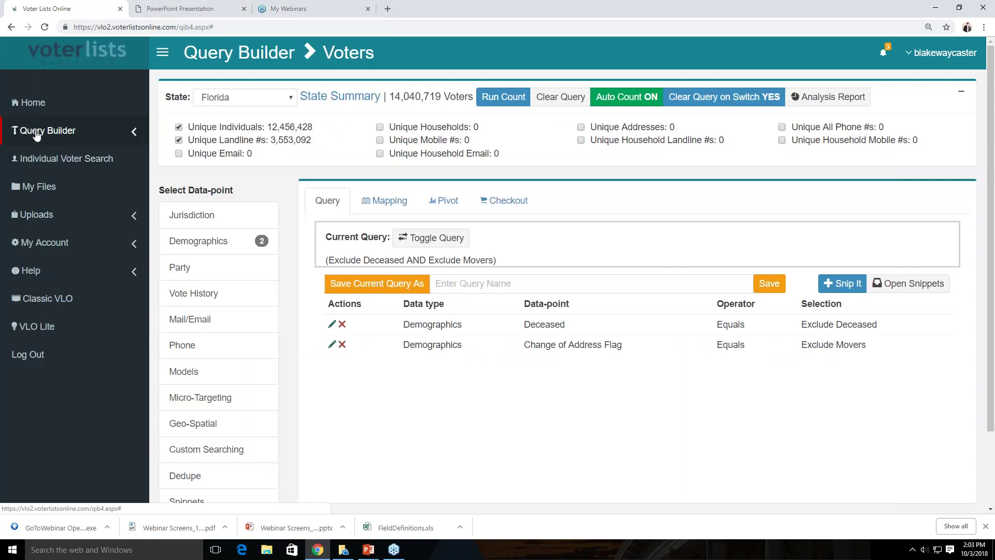
{"action": "left_click", "coordinate": [36, 134]}
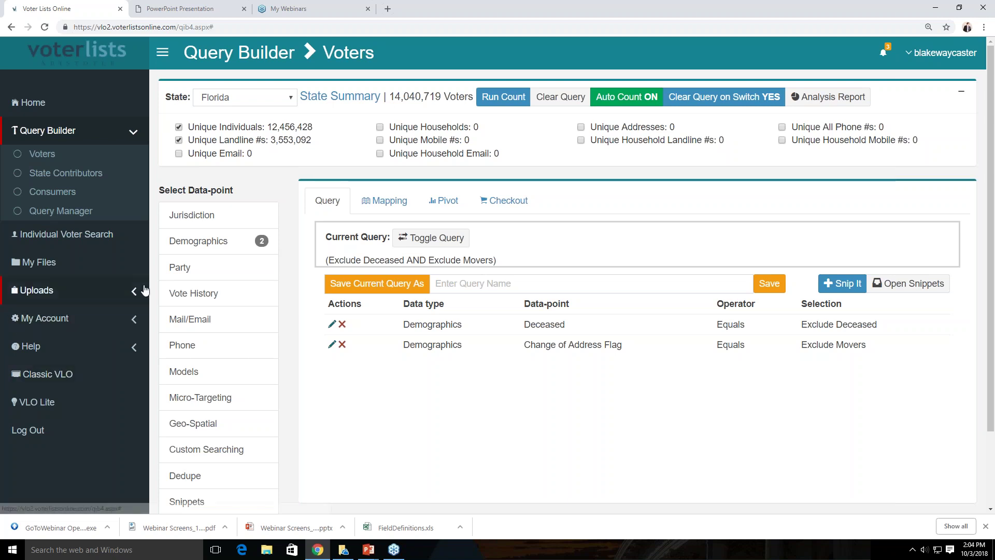
Add Voting Method Preference 'likely to vote absentee' to the query, narrowing it to 1,798,345 individuals.
{"action": "left_click", "coordinate": [187, 296]}
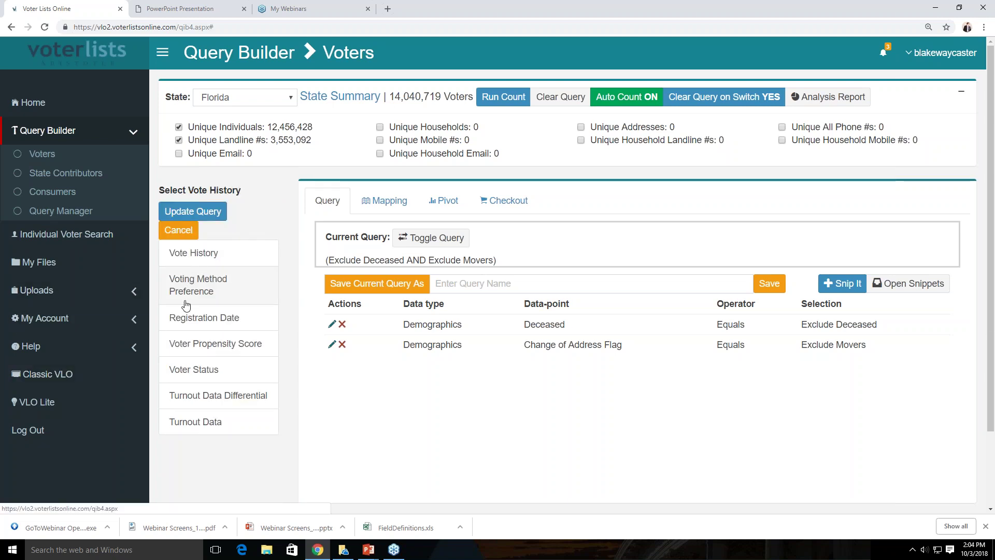
{"action": "left_click", "coordinate": [185, 289]}
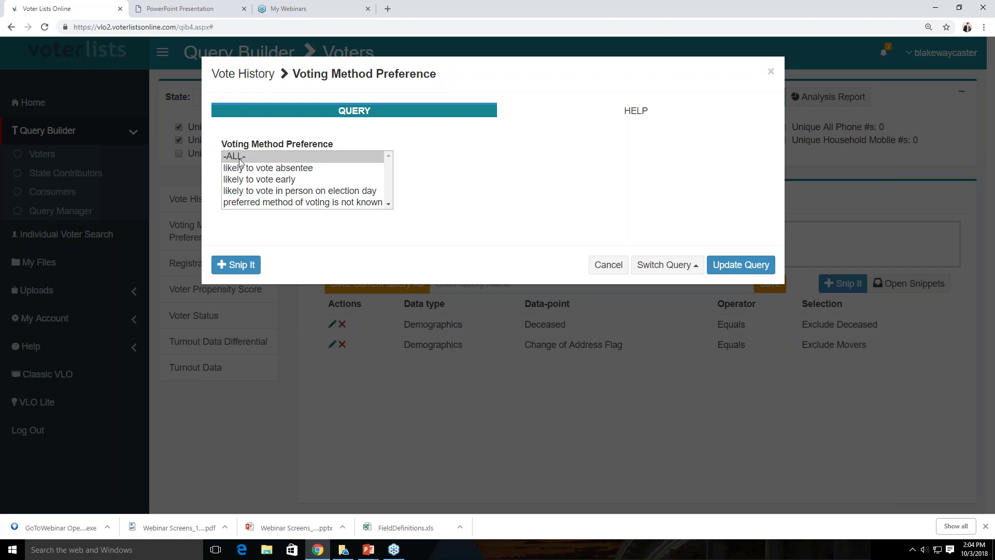
{"action": "left_click", "coordinate": [268, 170]}
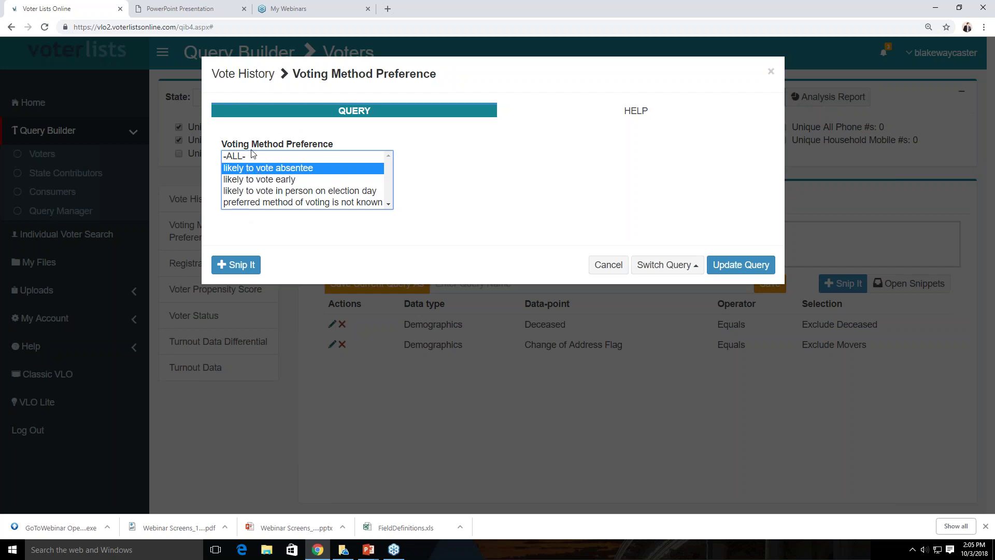
{"action": "left_click", "coordinate": [740, 265]}
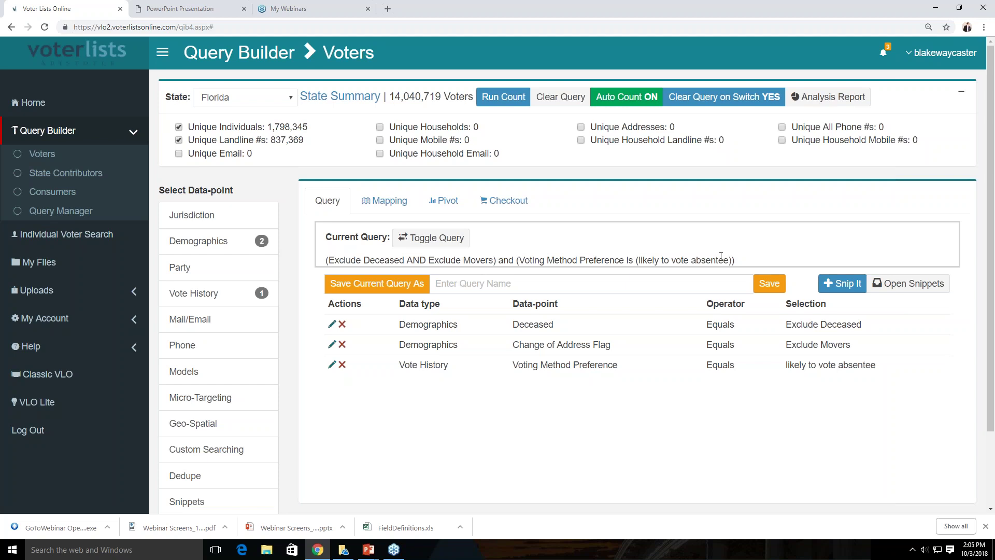
Open the Vote History grid of Primary, General, Presidential and Other elections.
{"action": "left_click", "coordinate": [195, 294]}
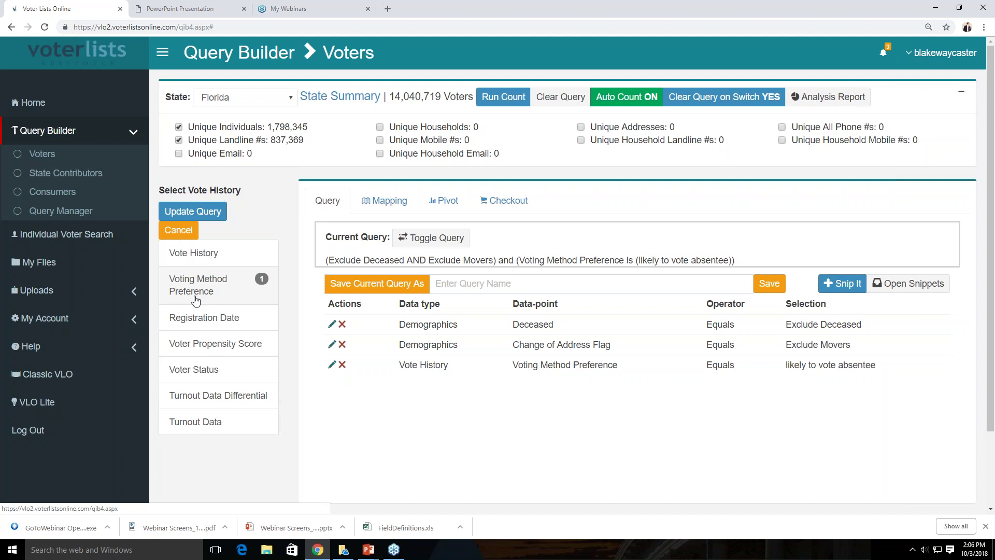
{"action": "left_click", "coordinate": [189, 253]}
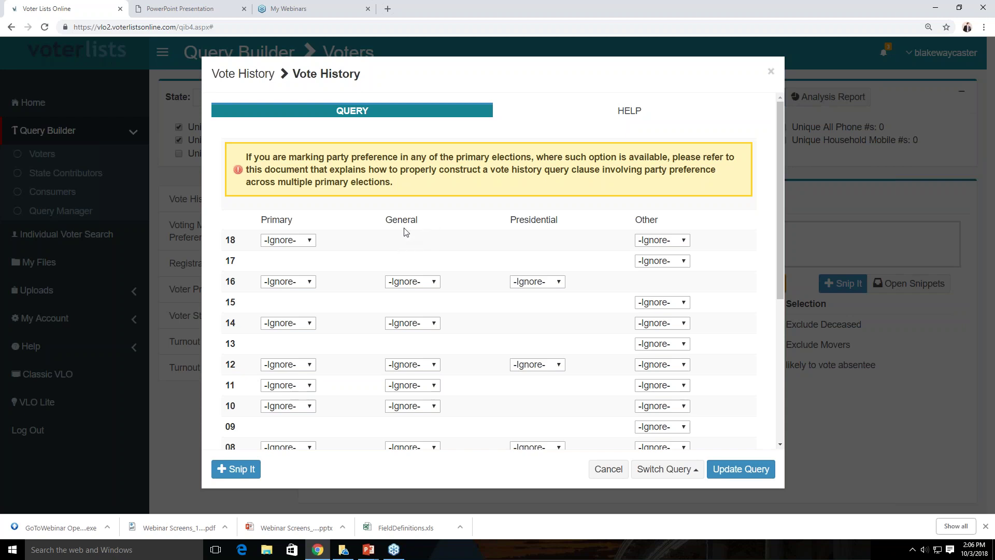
Mark the 16 General election as Not Voted, then cancel the Vote History grid unchanged.
{"action": "left_click", "coordinate": [408, 283]}
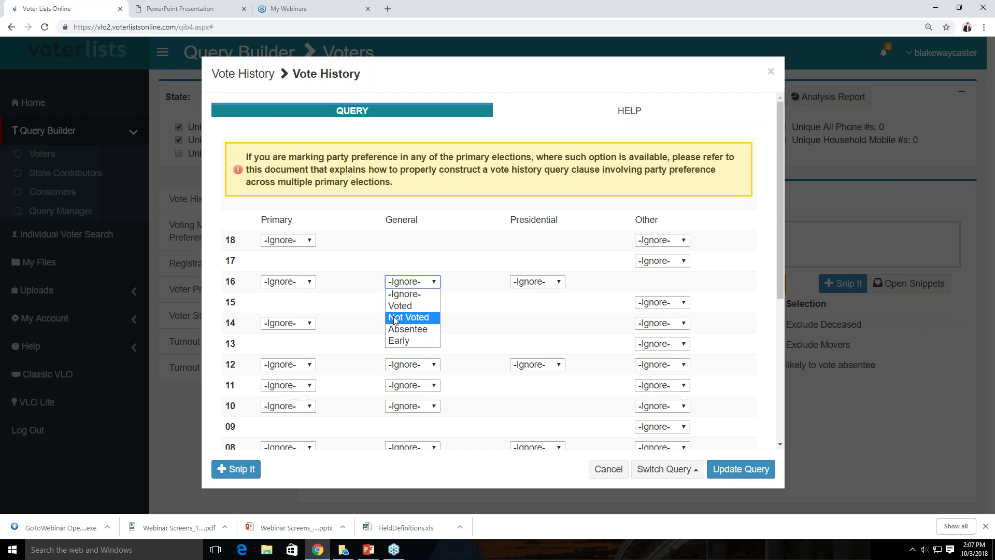
{"action": "left_click", "coordinate": [396, 317]}
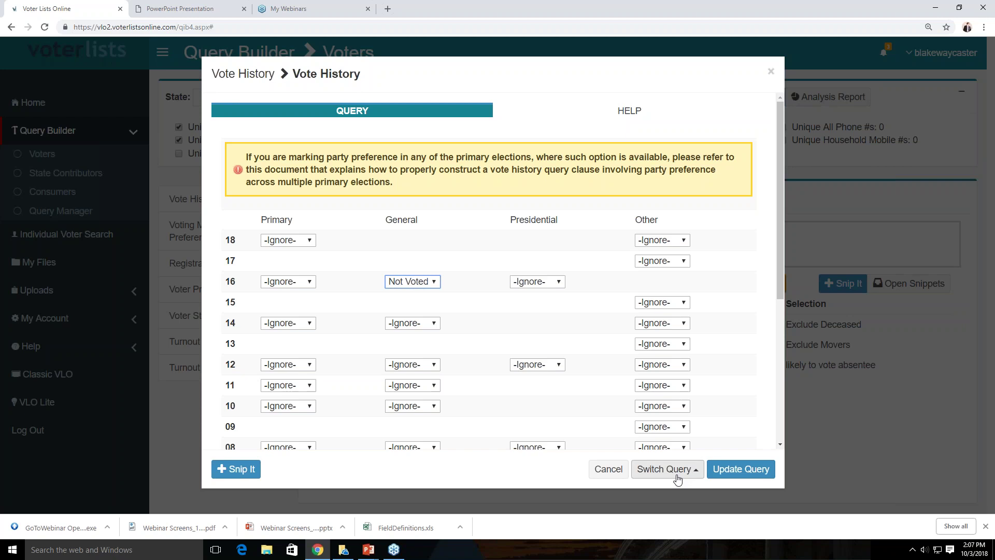
{"action": "left_click", "coordinate": [406, 283]}
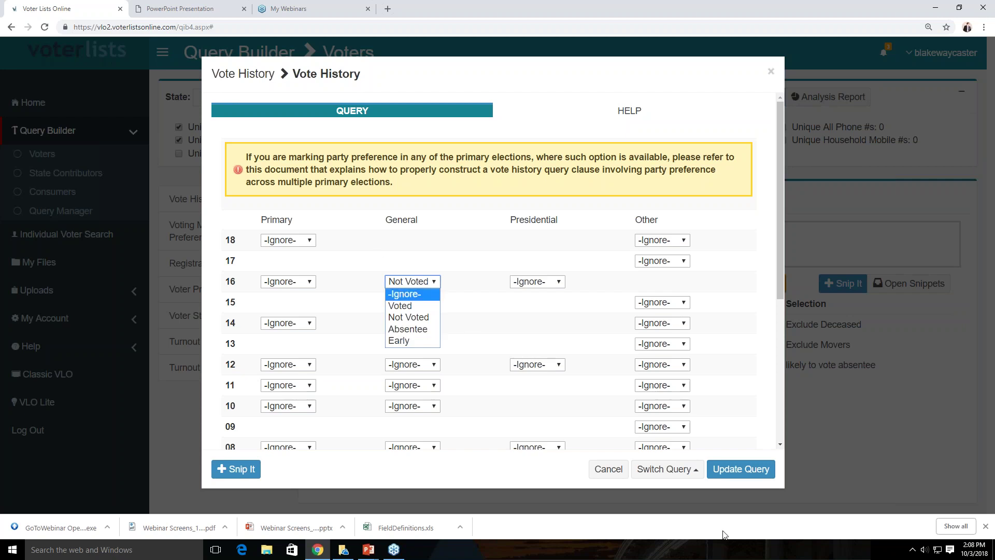
{"action": "left_click", "coordinate": [590, 470]}
{"action": "left_click", "coordinate": [591, 469]}
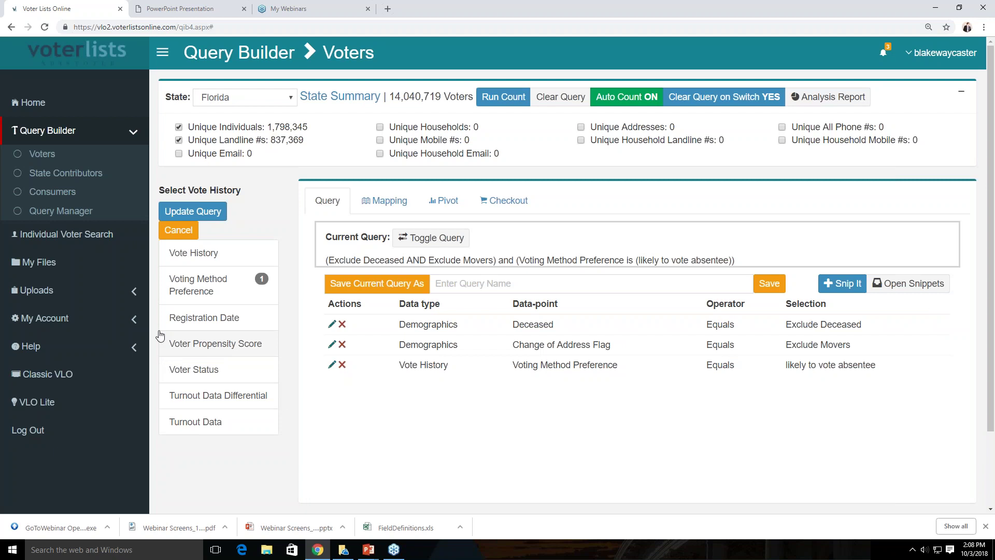
Filter the query to Party Code Republican and Previous Party Democrat, leaving 2,881 individuals.
{"action": "left_click", "coordinate": [171, 232]}
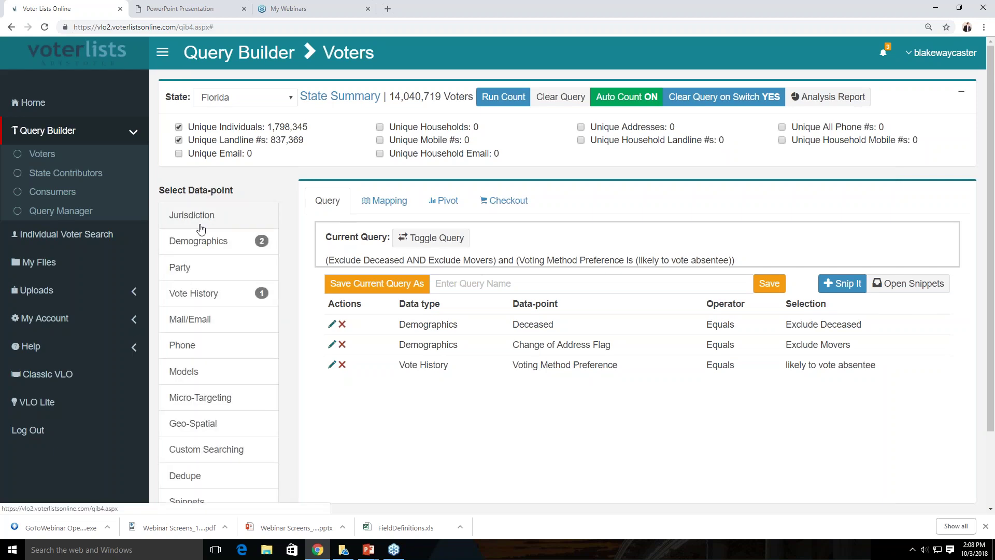
{"action": "left_click", "coordinate": [223, 267]}
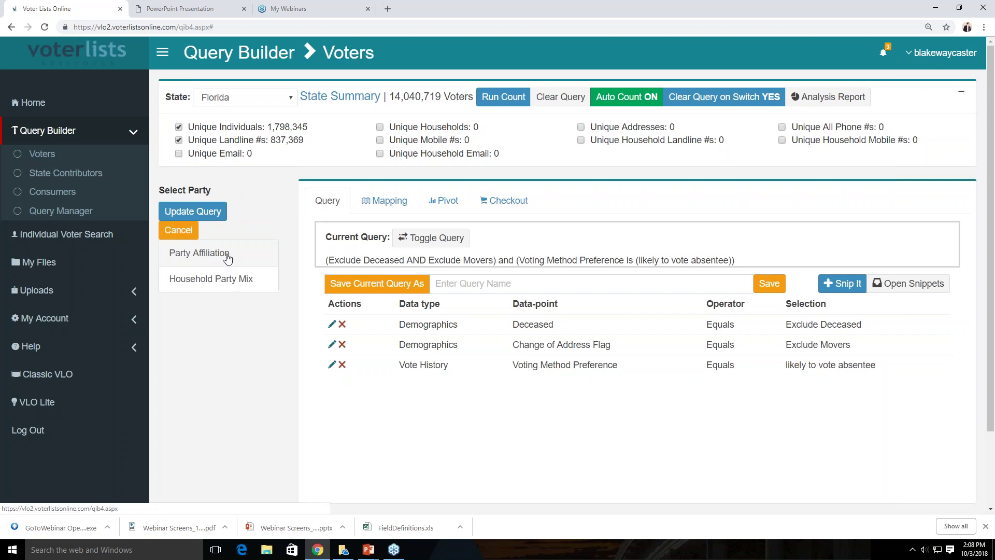
{"action": "left_click", "coordinate": [228, 258]}
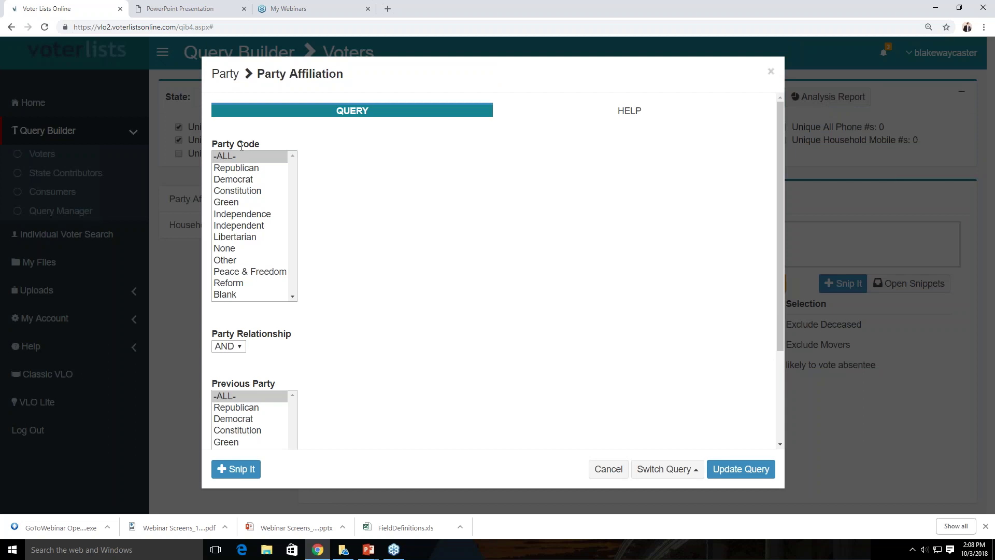
{"action": "left_click", "coordinate": [243, 171]}
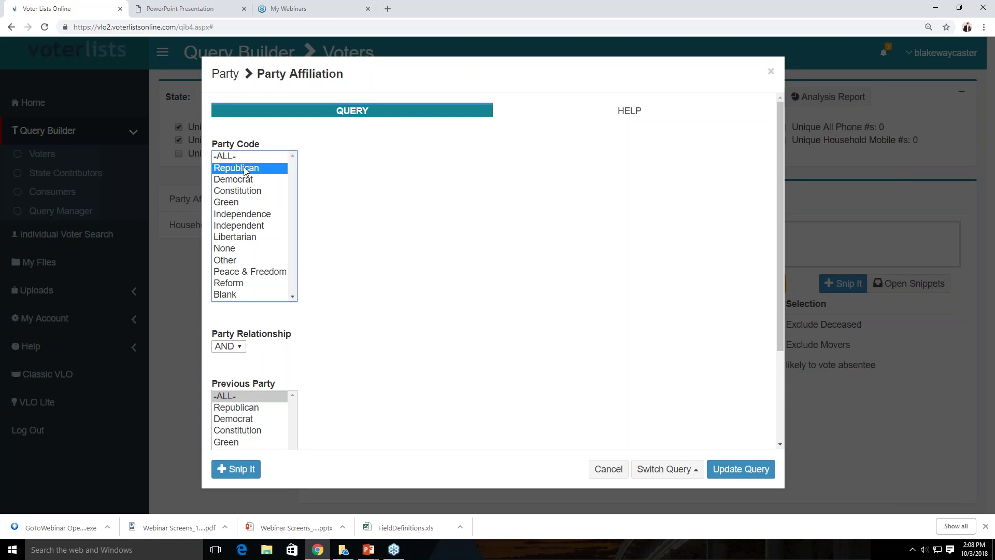
{"action": "left_click", "coordinate": [243, 160]}
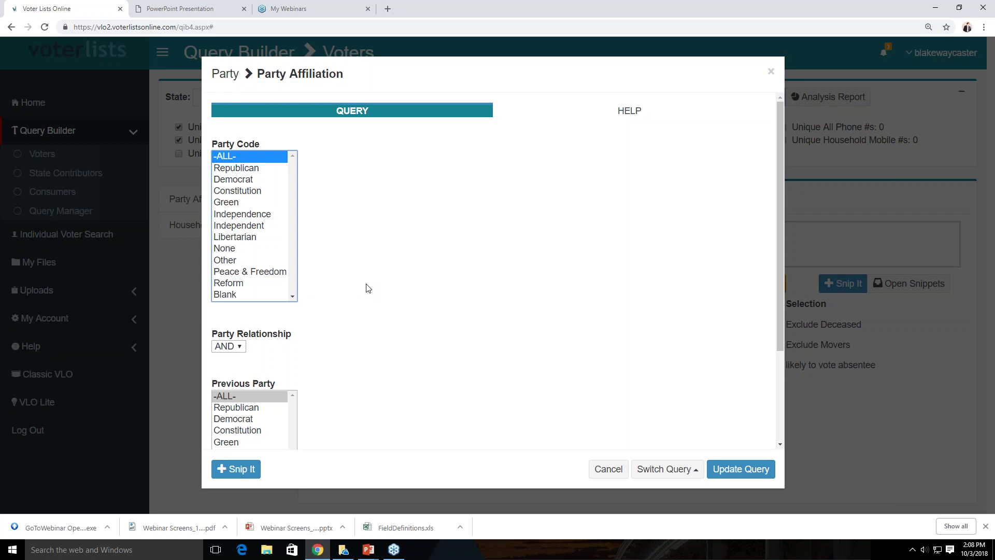
{"action": "scroll", "coordinate": [368, 288], "scroll_direction": "down", "scroll_amount": 3}
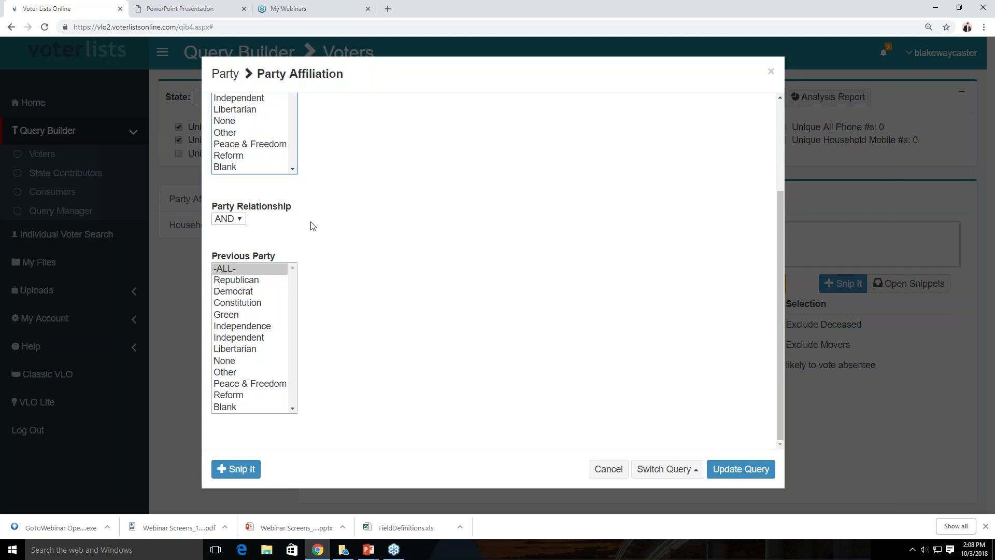
{"action": "scroll", "coordinate": [311, 239], "scroll_direction": "up", "scroll_amount": 3}
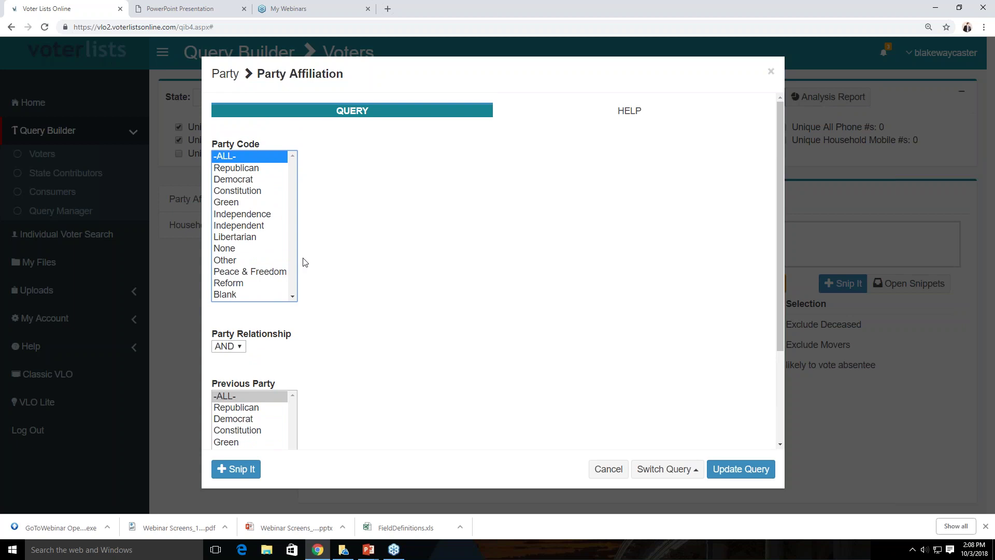
{"action": "left_click", "coordinate": [246, 169]}
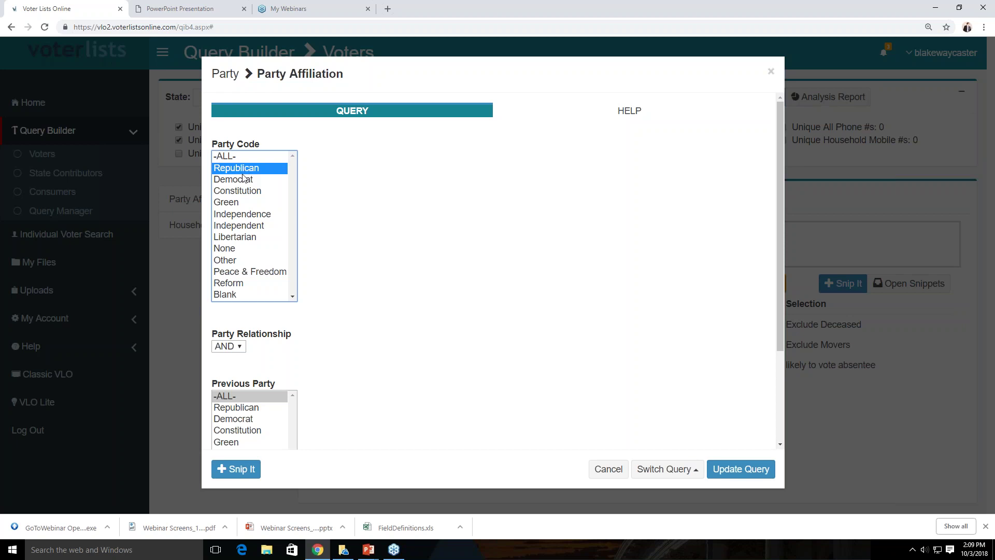
{"action": "left_click", "coordinate": [245, 420]}
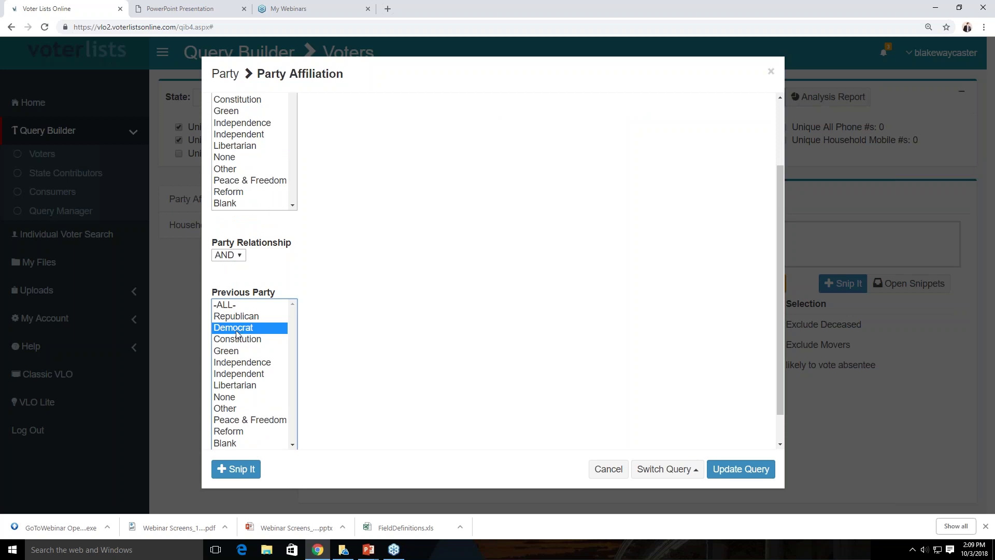
{"action": "left_click", "coordinate": [737, 470]}
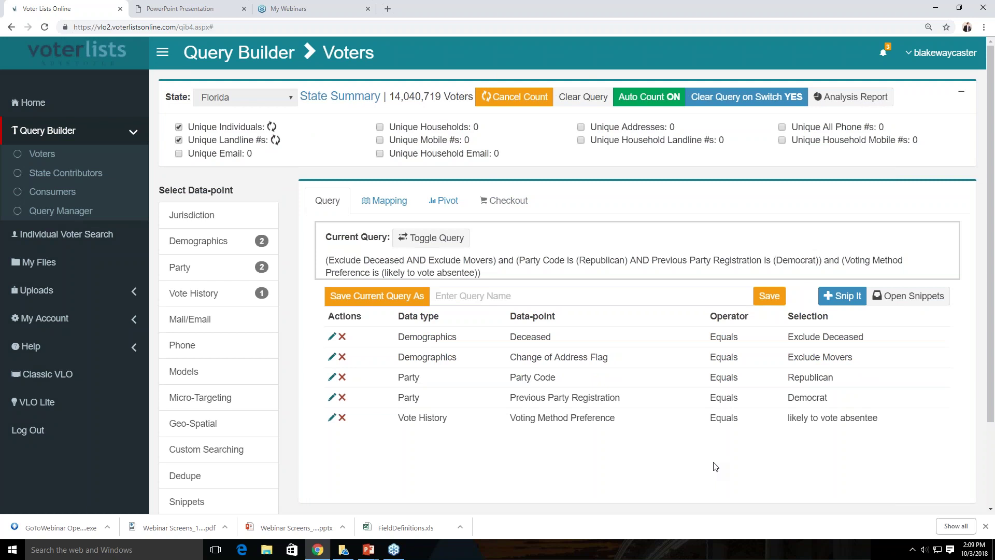
Delete the Voting Method Preference, Previous Party Registration and Party Code clauses from the query.
{"action": "left_click", "coordinate": [342, 418]}
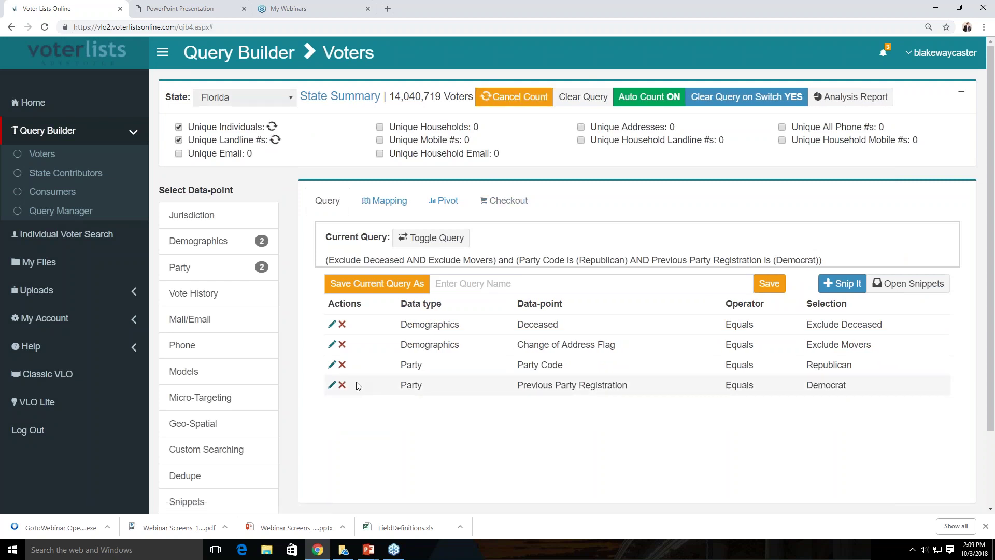
{"action": "left_click", "coordinate": [343, 386]}
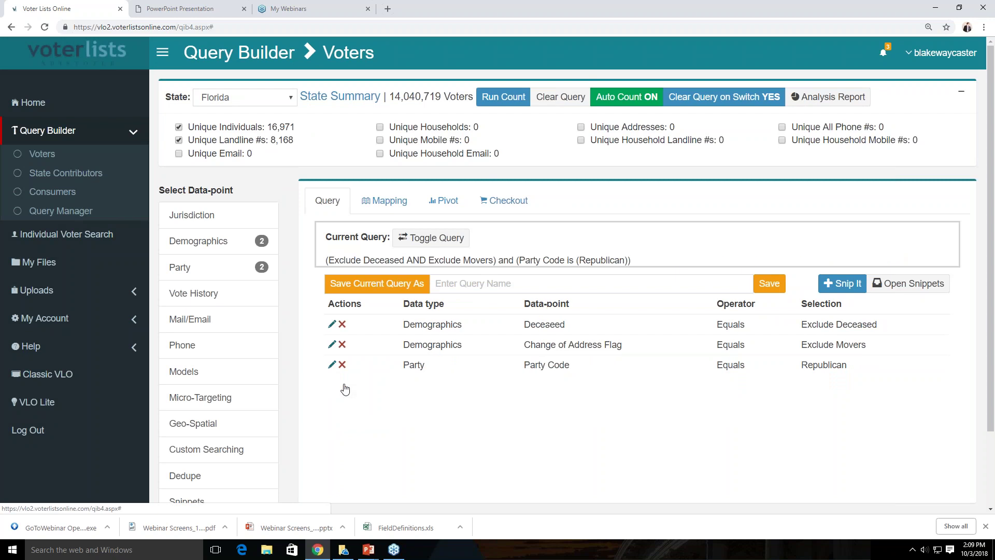
{"action": "left_click", "coordinate": [343, 365]}
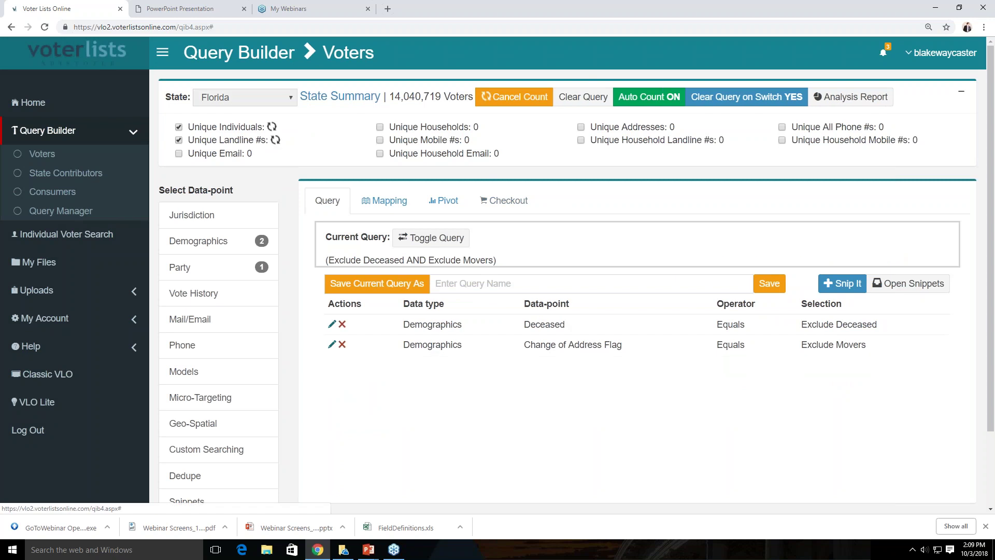
Open the Political Affiliation Probability form from the Models data-points.
{"action": "left_click", "coordinate": [223, 373]}
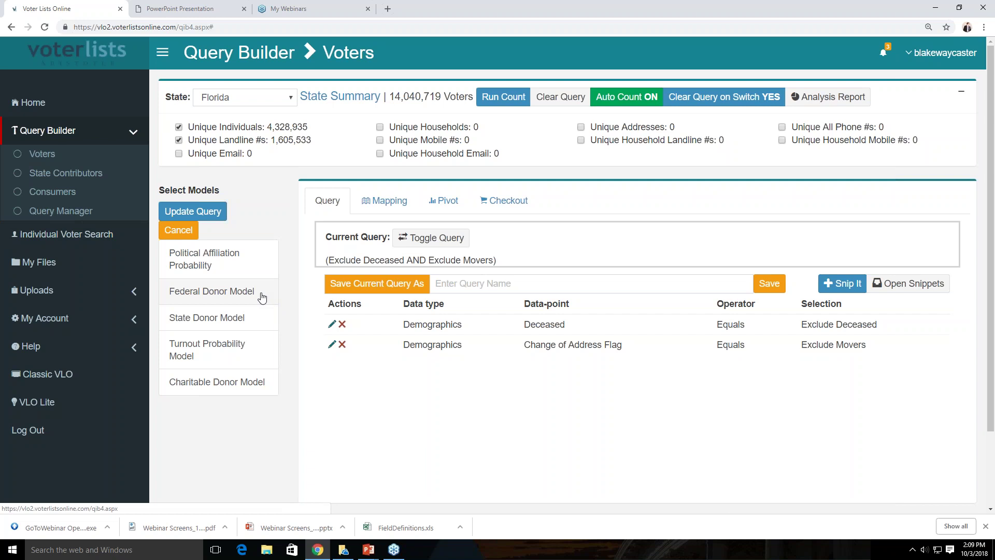
{"action": "left_click", "coordinate": [204, 266]}
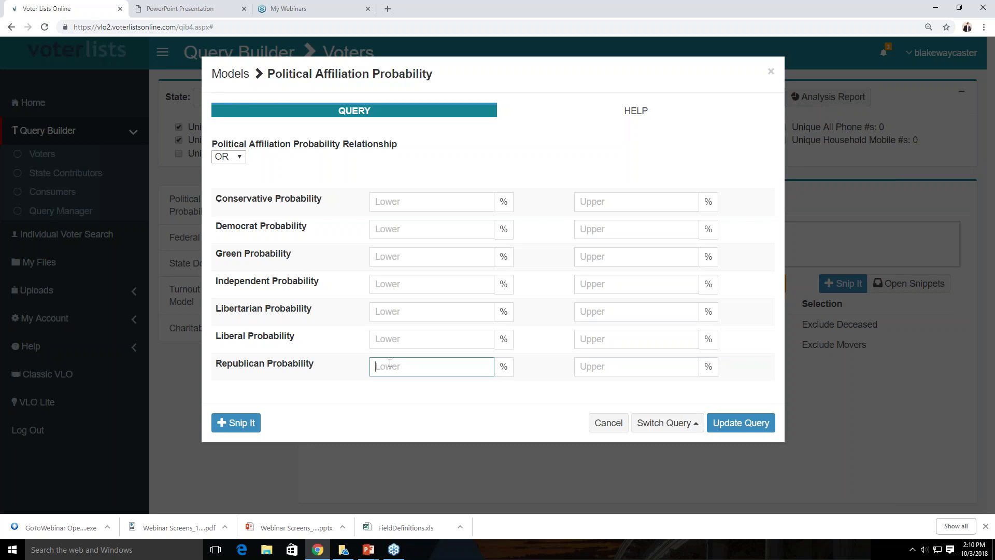
Enter 40 as the Republican Probability lower bound and 70 as the upper bound.
{"action": "type", "text": "40"}
{"action": "left_click", "coordinate": [608, 365]}
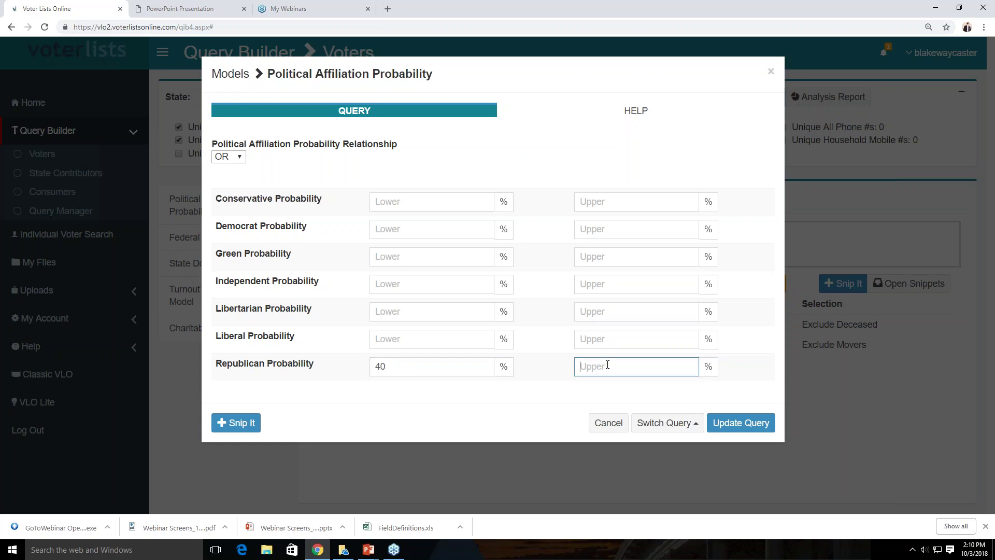
{"action": "type", "text": "70"}
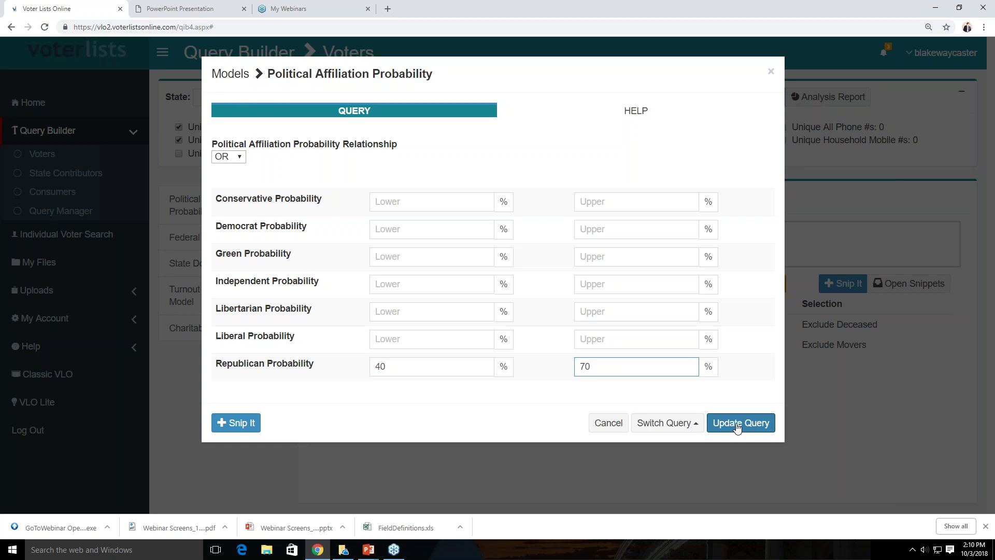
{"action": "left_click", "coordinate": [448, 364]}
Apply the 40–70% Republican probability range (2,701,969 individuals) and reshow the Models data-points.
{"action": "left_click", "coordinate": [728, 431]}
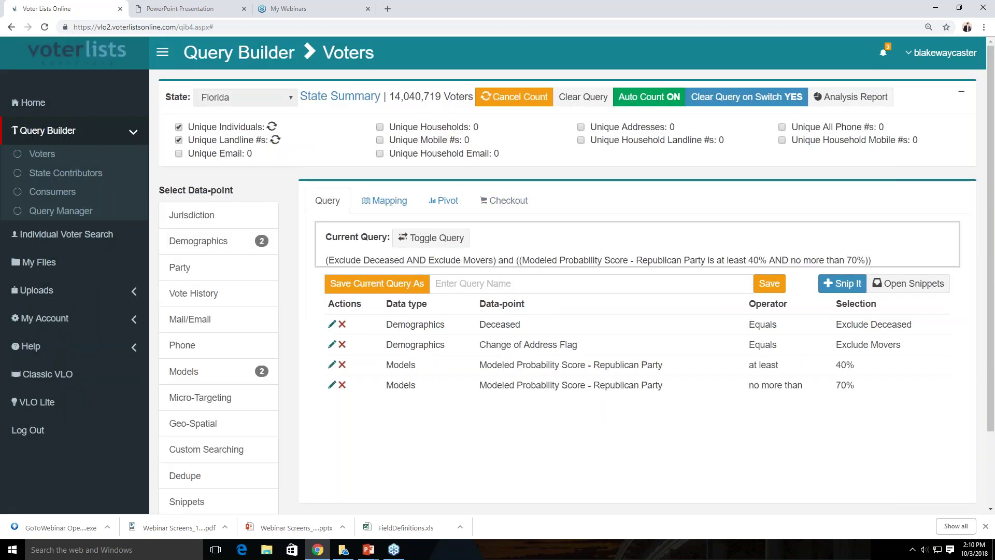
{"action": "left_click", "coordinate": [229, 370]}
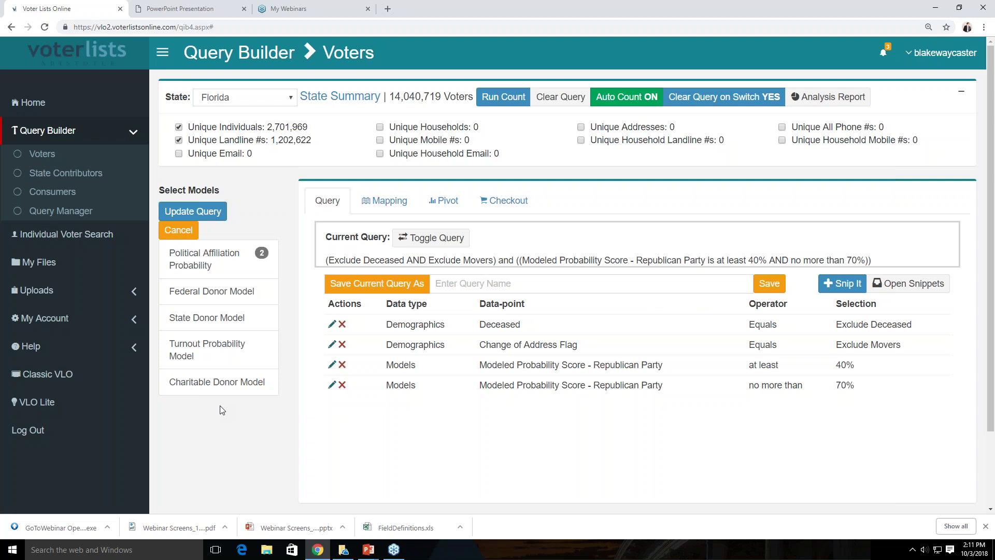
{"action": "left_click", "coordinate": [208, 352]}
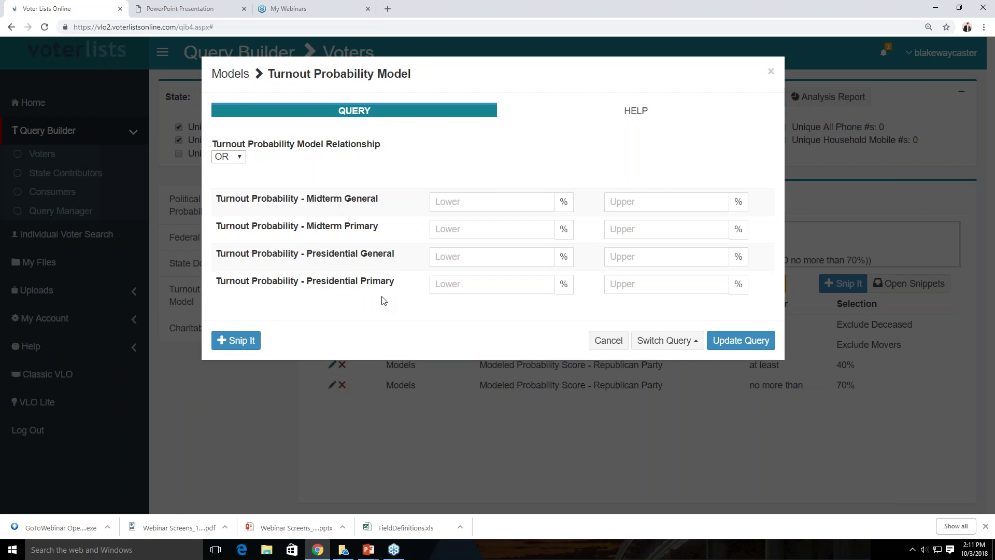
{"action": "left_click", "coordinate": [466, 256]}
{"action": "type", "text": "5"}
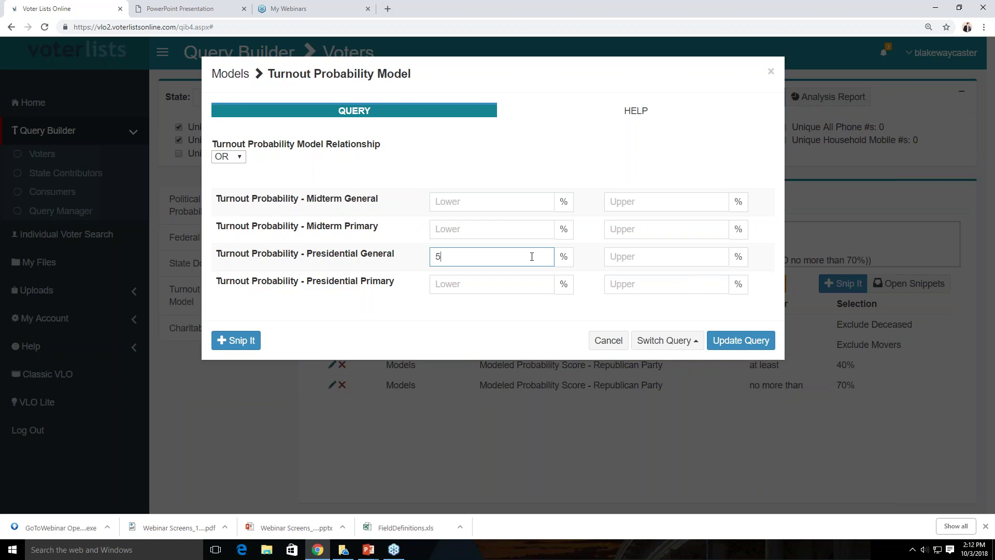
{"action": "type", "text": "0"}
{"action": "left_click", "coordinate": [616, 203]}
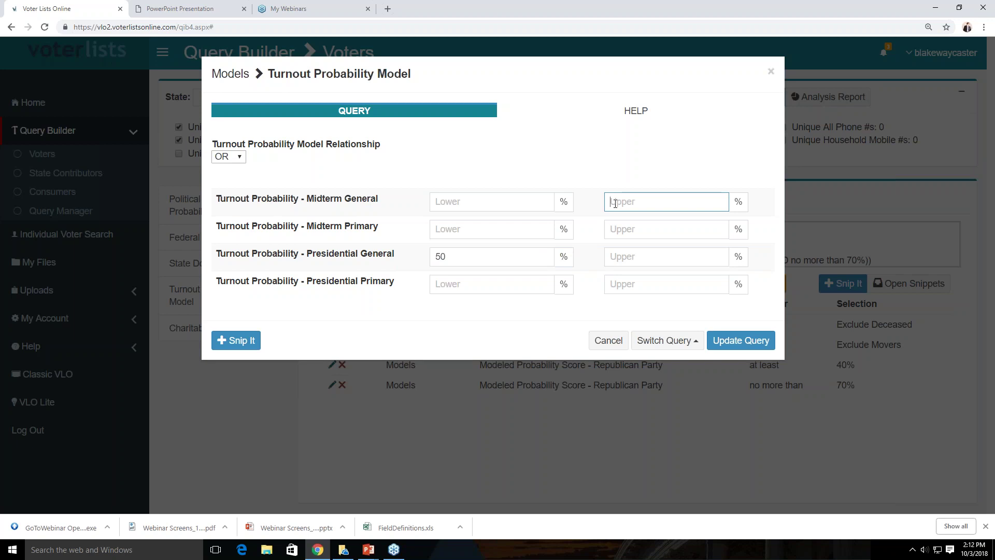
{"action": "type", "text": "50"}
{"action": "left_click", "coordinate": [600, 342]}
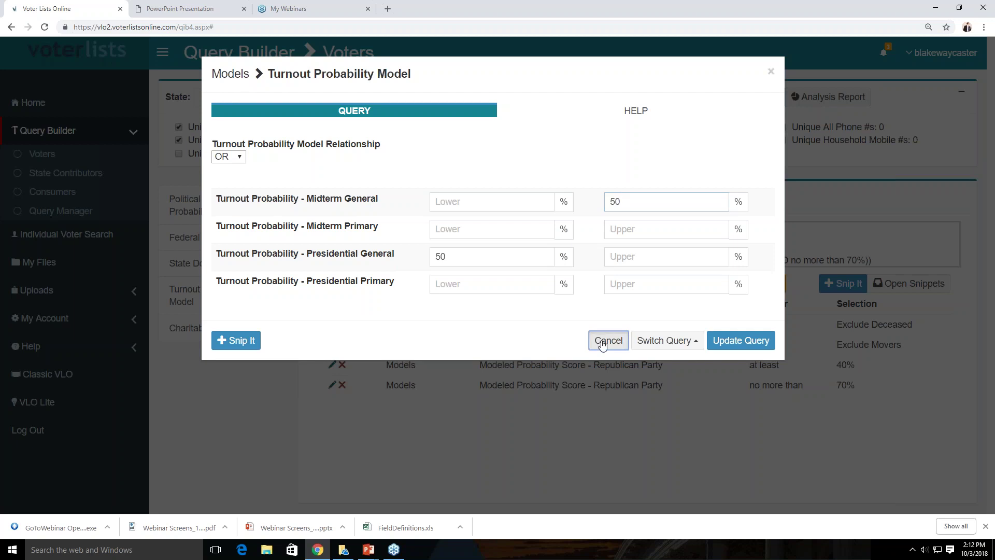
Delete both Republican probability clauses, then show the Phone data-points.
{"action": "left_click", "coordinate": [342, 385]}
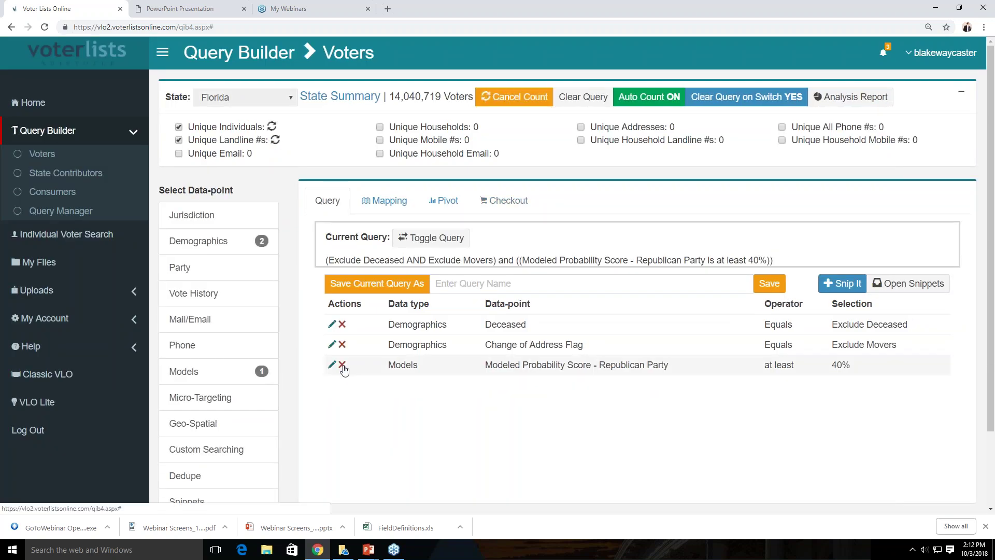
{"action": "left_click", "coordinate": [343, 365]}
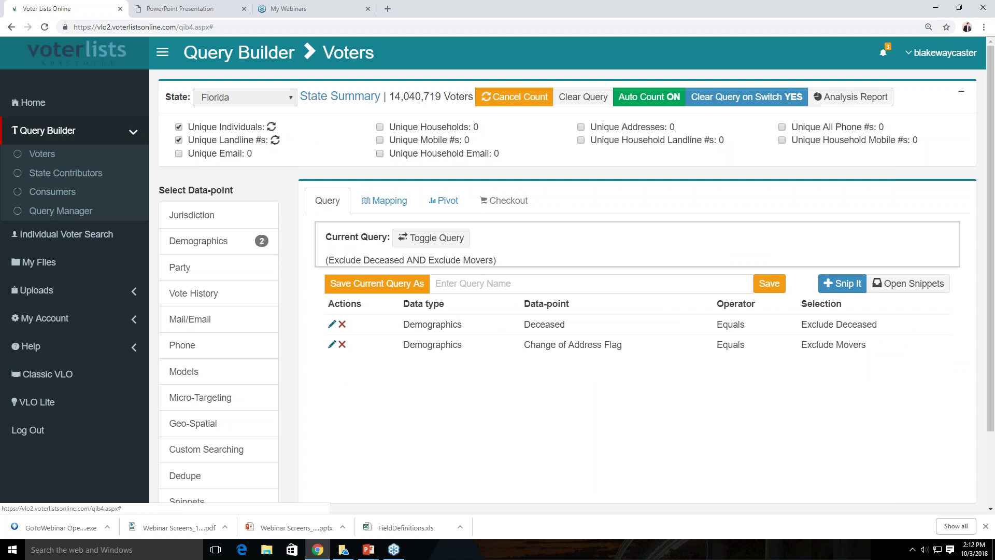
{"action": "left_click", "coordinate": [179, 346]}
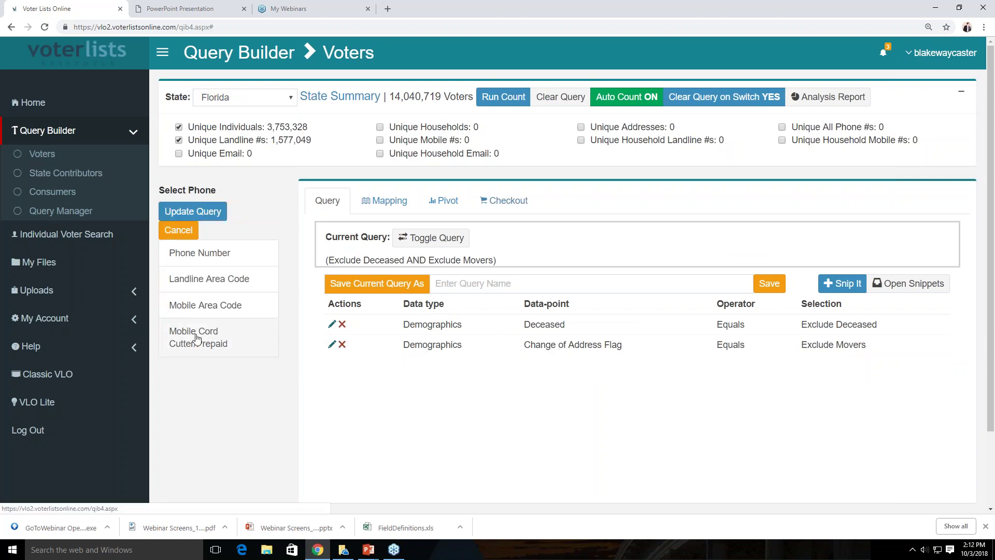
Filter the query to Mobile Cord Cutter = Yes, narrowing it to 199,460 individuals.
{"action": "left_click", "coordinate": [196, 339]}
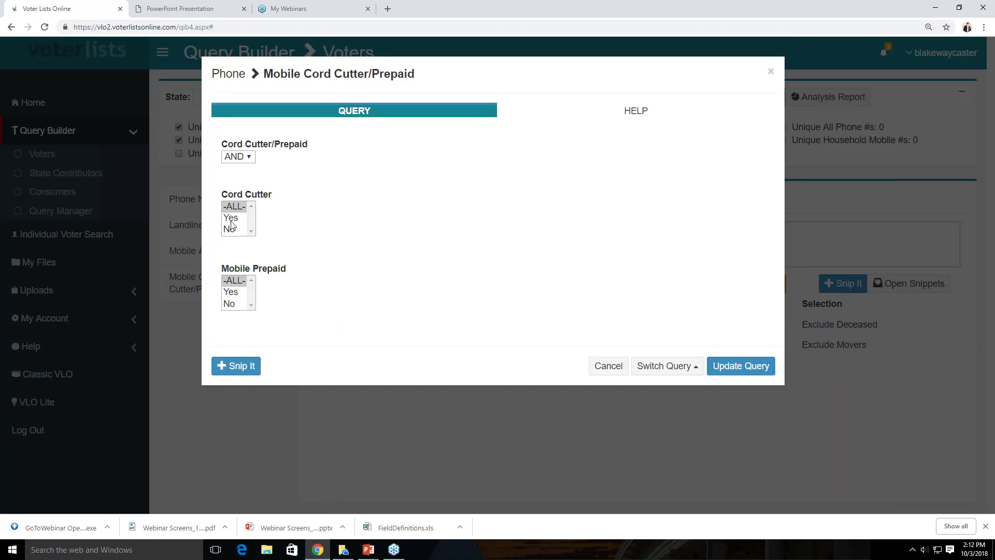
{"action": "left_click", "coordinate": [239, 217]}
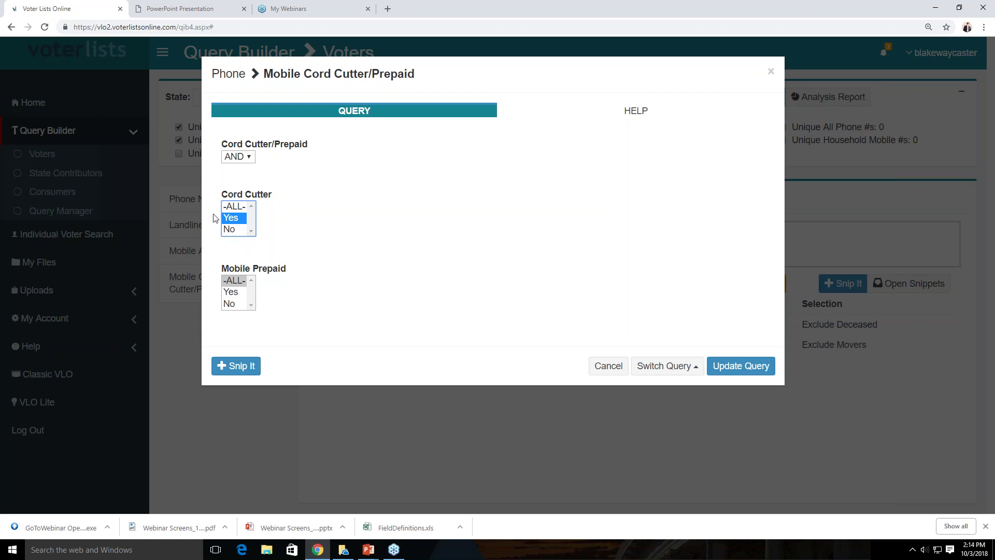
{"action": "left_click", "coordinate": [741, 369]}
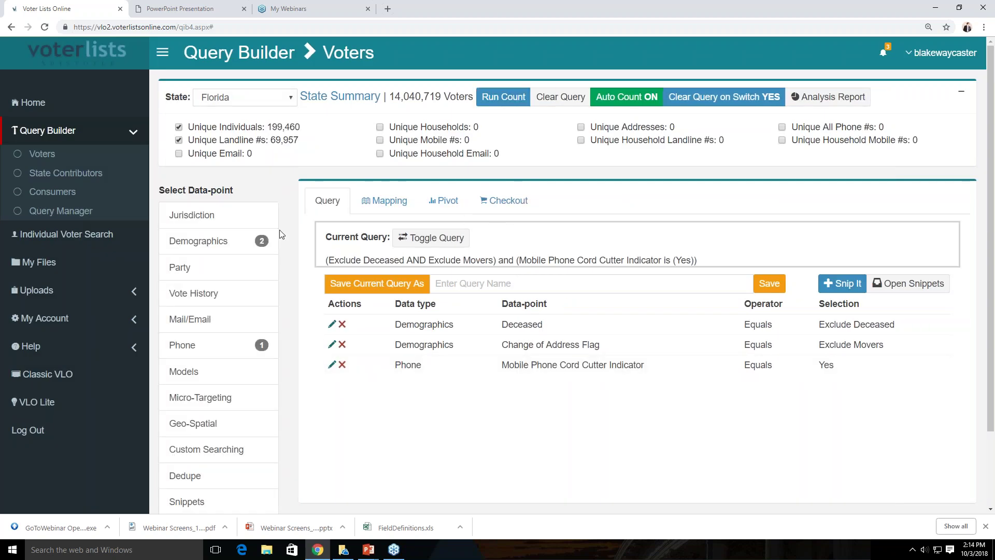
Open the Jurisdiction New Mover filter and review its move date and distance ranges.
{"action": "left_click", "coordinate": [227, 223]}
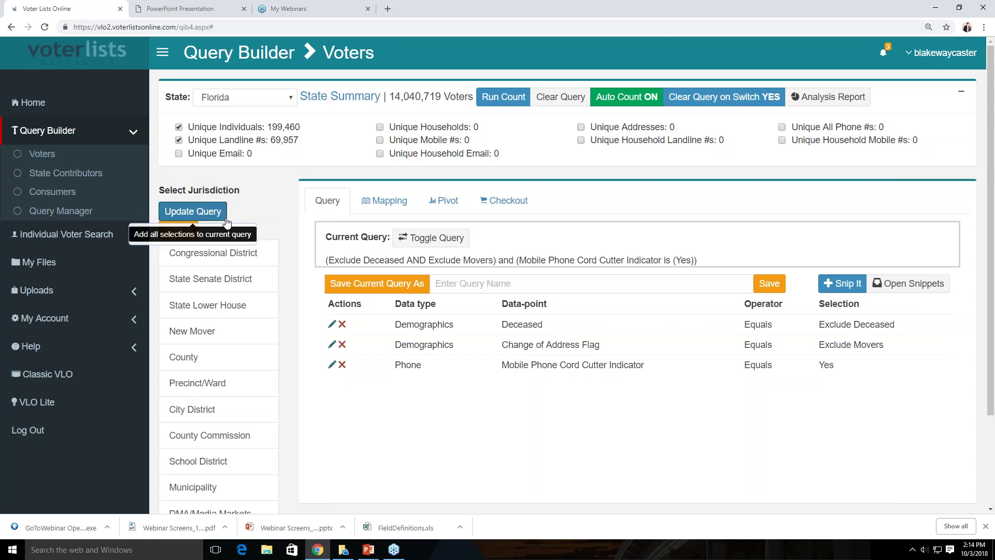
{"action": "left_click", "coordinate": [189, 332]}
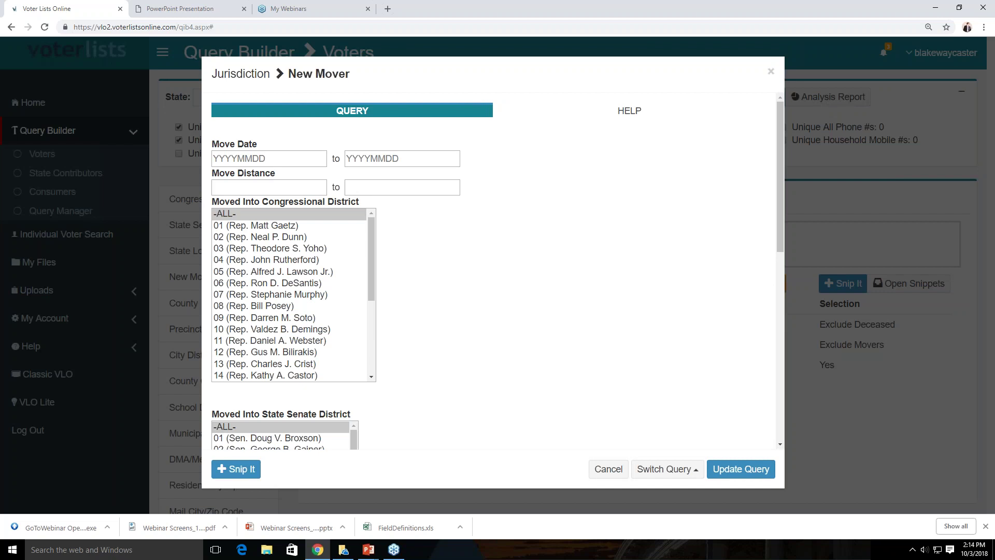
{"action": "left_click", "coordinate": [278, 158]}
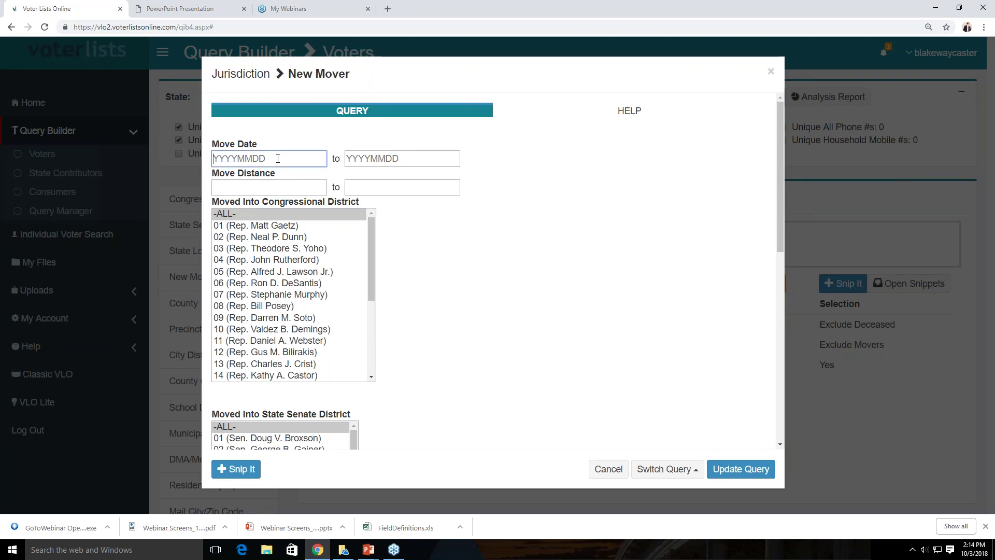
{"action": "left_click", "coordinate": [247, 181]}
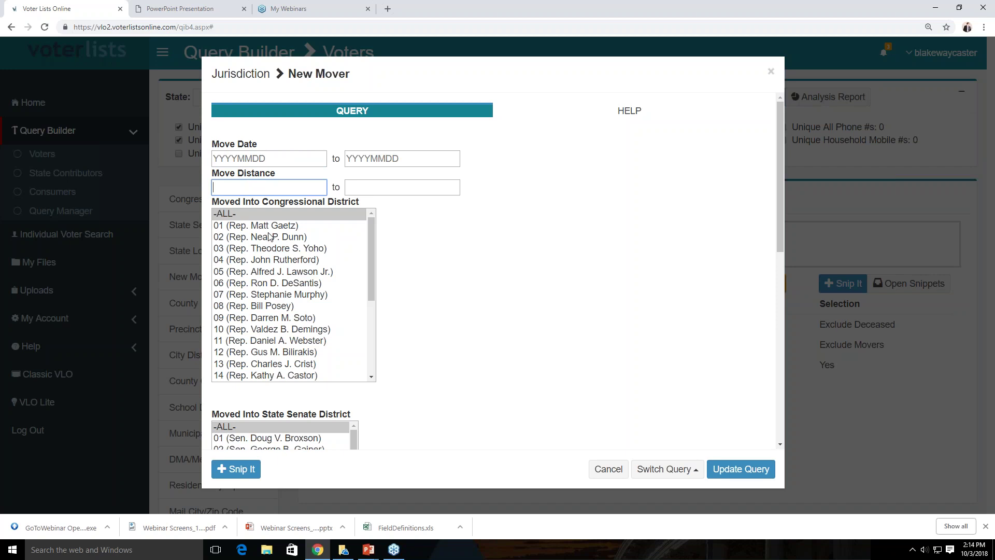
Tick Moved from Out of State, then cancel the New Mover form without applying it.
{"action": "scroll", "coordinate": [269, 236], "scroll_direction": "down", "scroll_amount": 2}
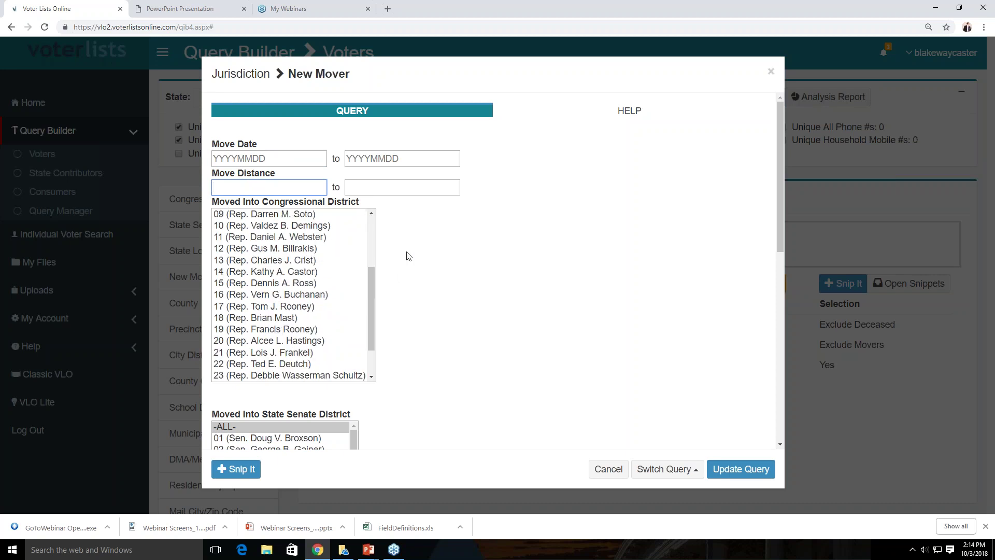
{"action": "scroll", "coordinate": [409, 255], "scroll_direction": "down", "scroll_amount": 2}
{"action": "scroll", "coordinate": [400, 256], "scroll_direction": "down", "scroll_amount": 6}
{"action": "scroll", "coordinate": [398, 256], "scroll_direction": "down", "scroll_amount": 1}
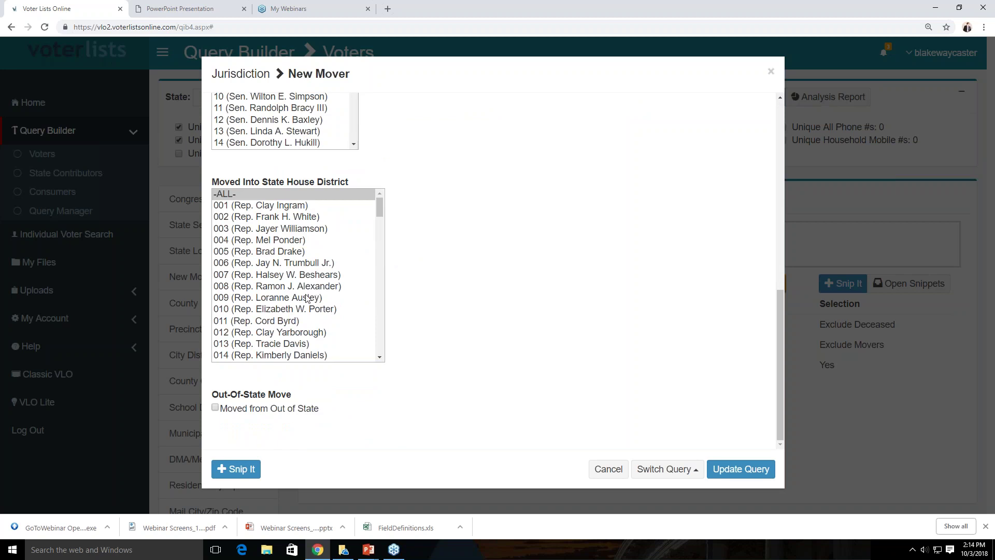
{"action": "left_click", "coordinate": [215, 407]}
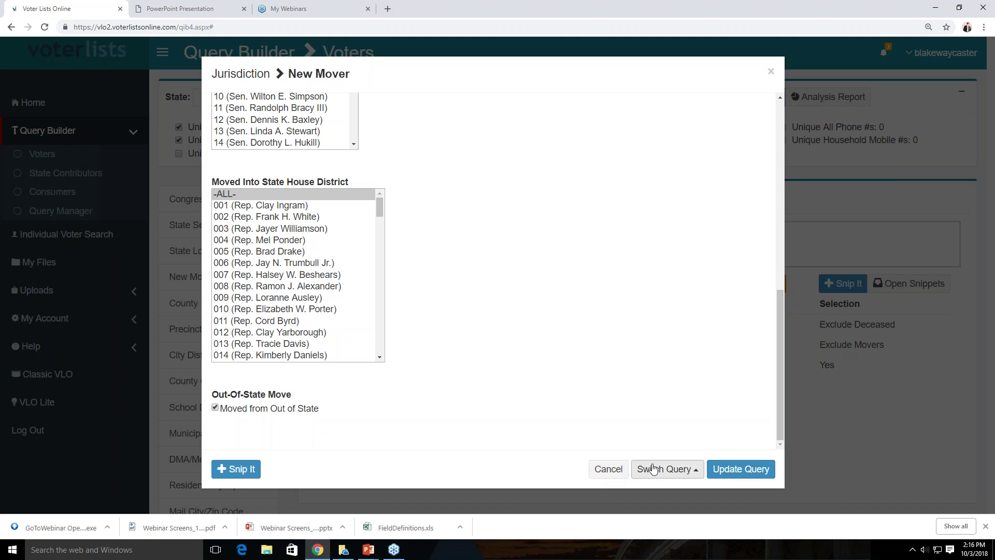
{"action": "left_click", "coordinate": [605, 468]}
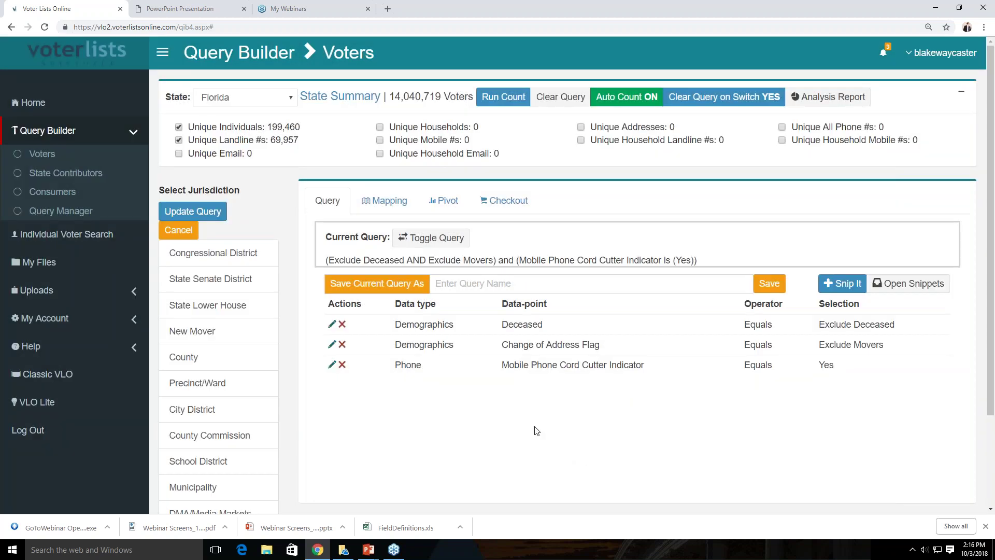
Leave the jurisdiction data-points and bring up the Phone Number form under Phone.
{"action": "left_click", "coordinate": [179, 230]}
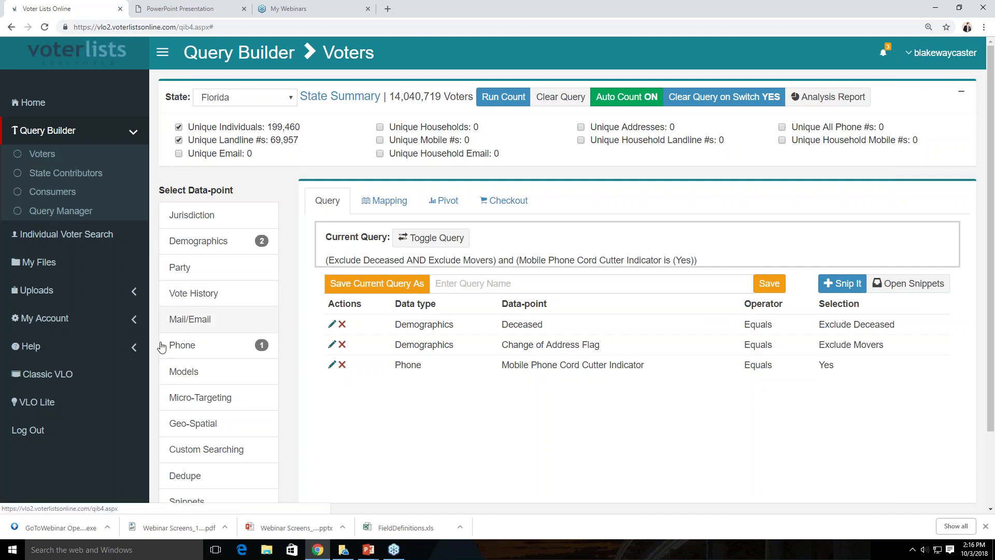
{"action": "left_click", "coordinate": [178, 346]}
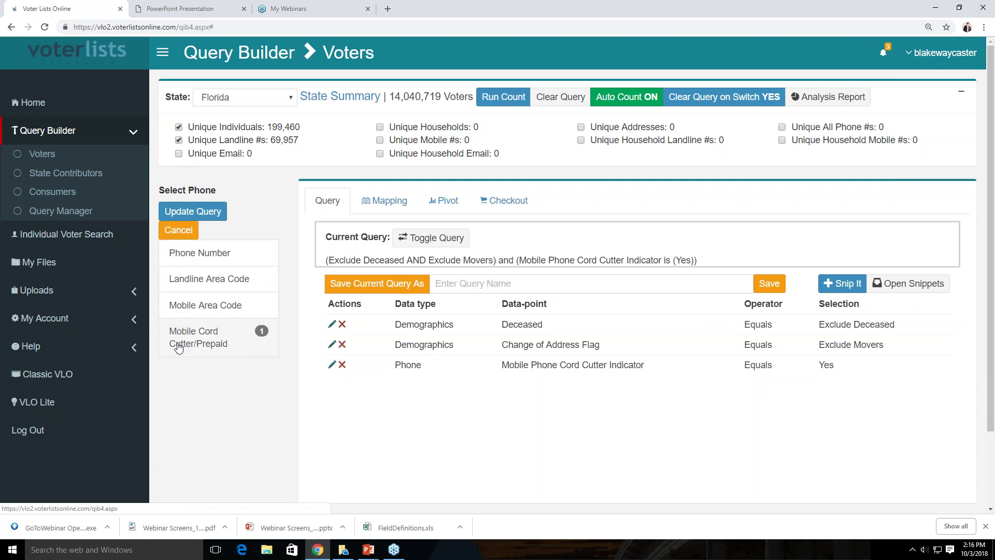
{"action": "left_click", "coordinate": [209, 254]}
Apply a preset landline use case scenario requiring validated landlines not ported to mobile.
{"action": "scroll", "coordinate": [367, 378], "scroll_direction": "up", "scroll_amount": 5}
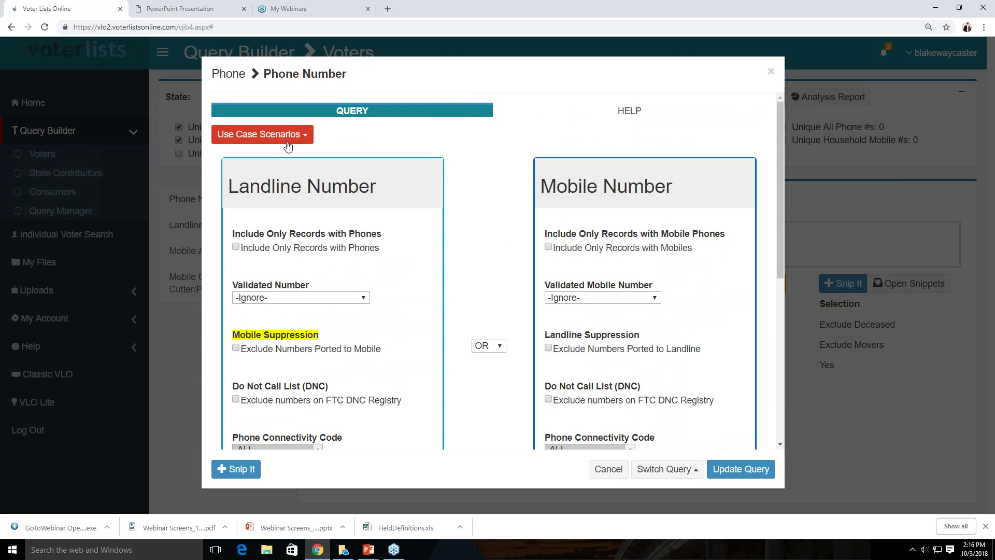
{"action": "left_click", "coordinate": [287, 142]}
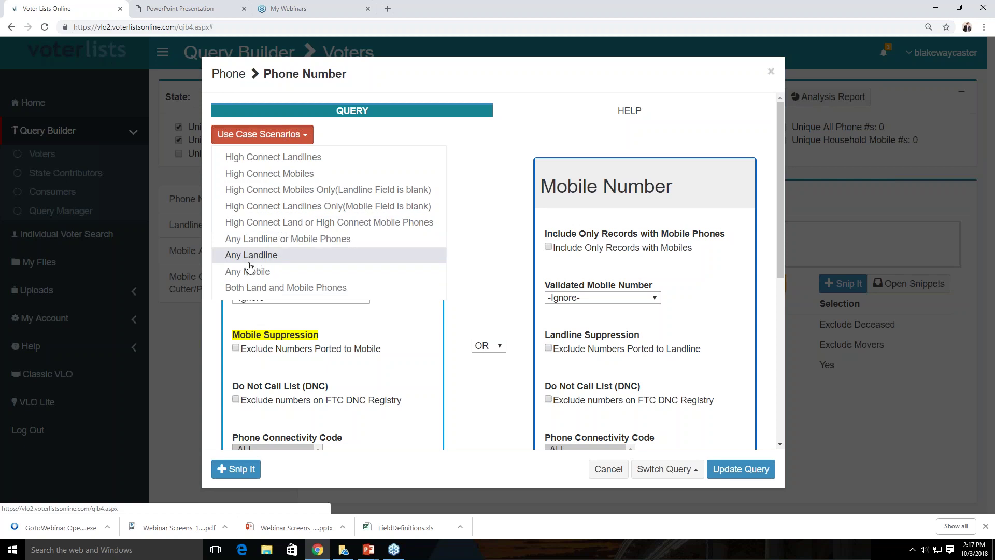
{"action": "left_click", "coordinate": [265, 164]}
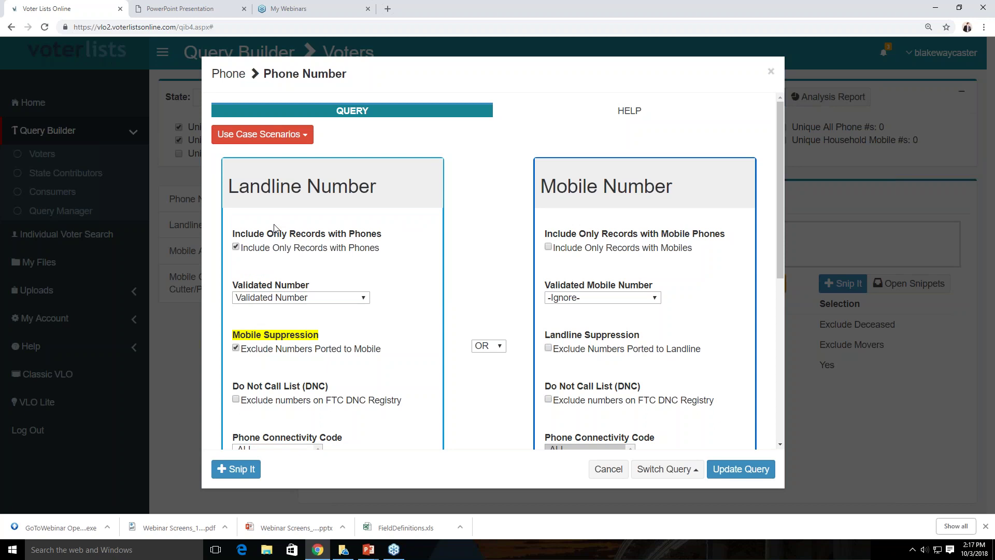
{"action": "left_click", "coordinate": [300, 138]}
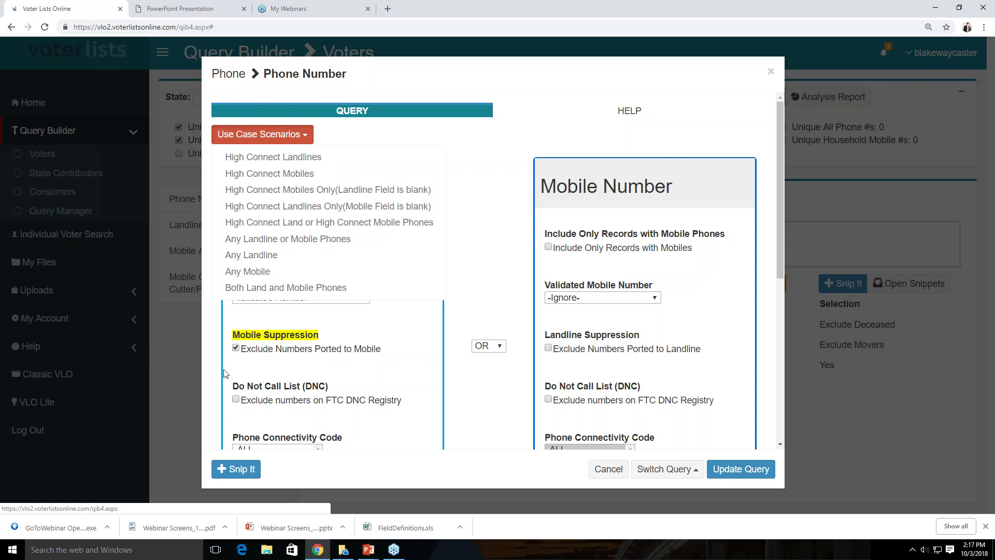
{"action": "left_click", "coordinate": [259, 412]}
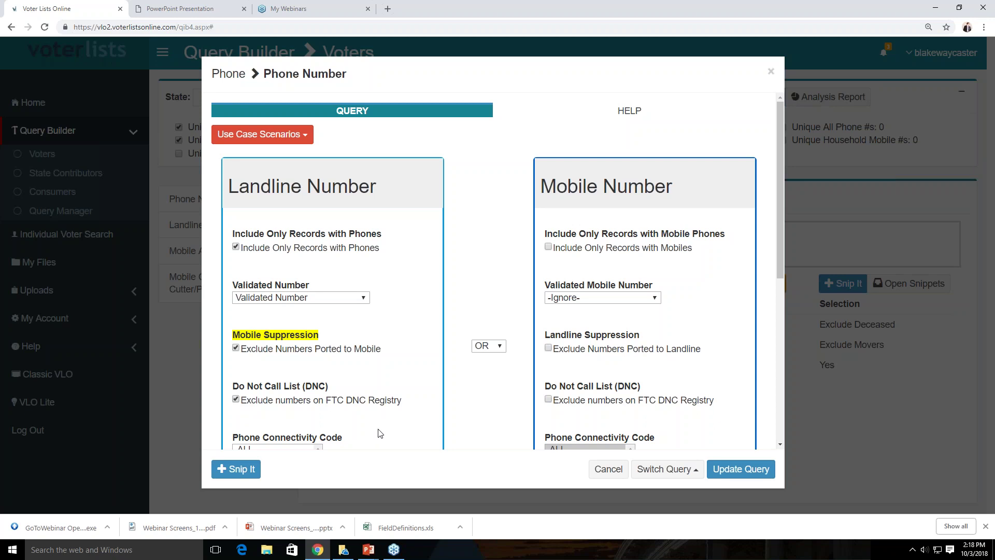
Discard the phone settings and recalculate counts including unique households and addresses.
{"action": "left_click", "coordinate": [607, 470]}
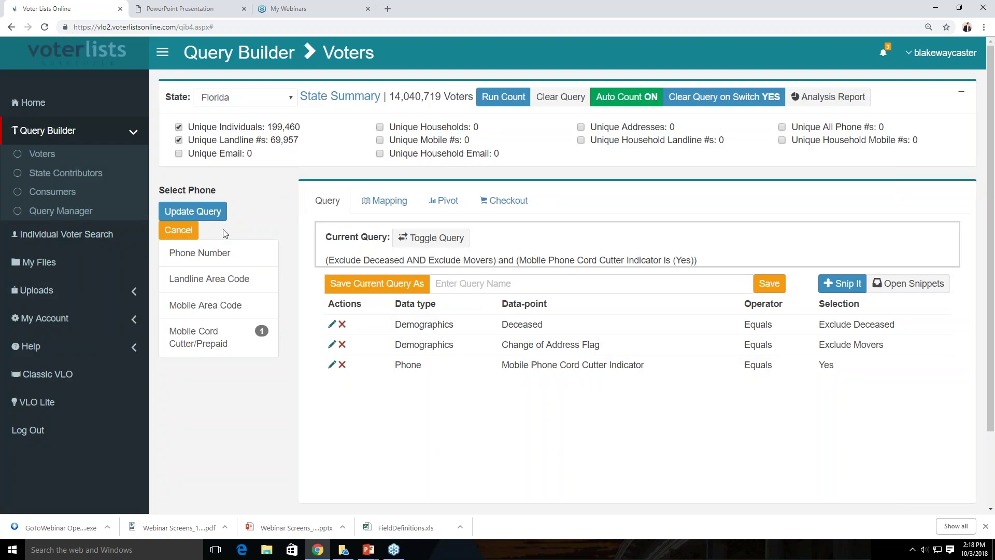
{"action": "left_click", "coordinate": [193, 230]}
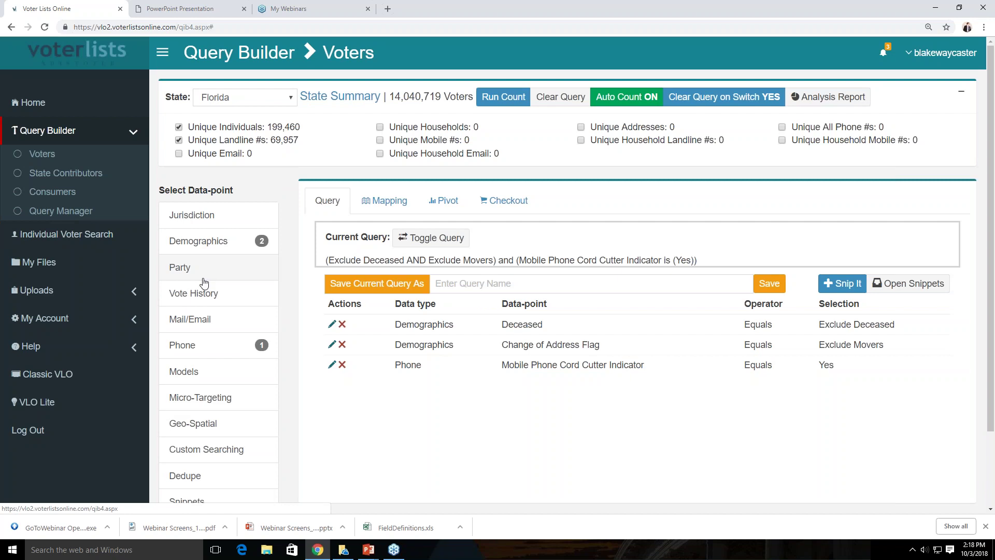
{"action": "left_click", "coordinate": [378, 128]}
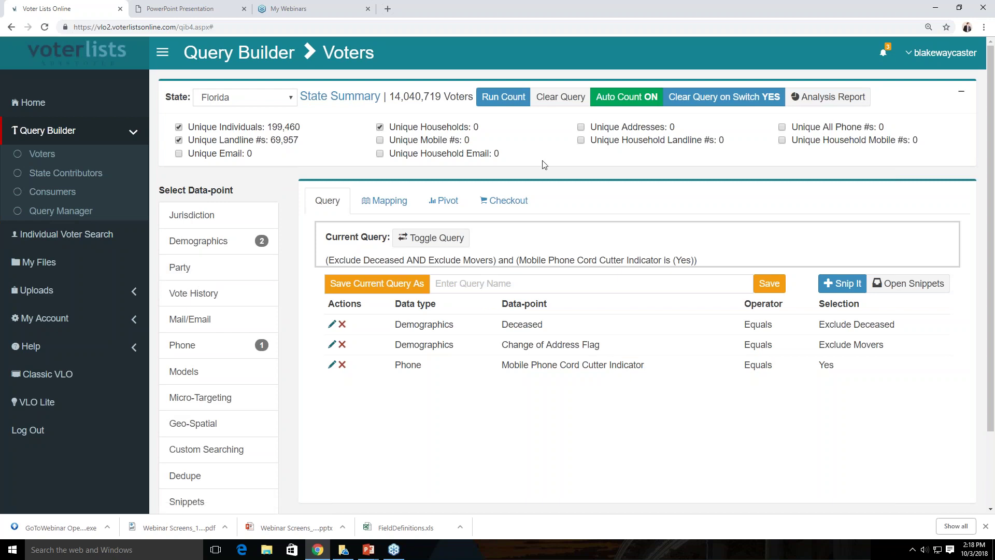
{"action": "left_click", "coordinate": [581, 127]}
{"action": "left_click", "coordinate": [487, 96]}
{"action": "left_click", "coordinate": [582, 128]}
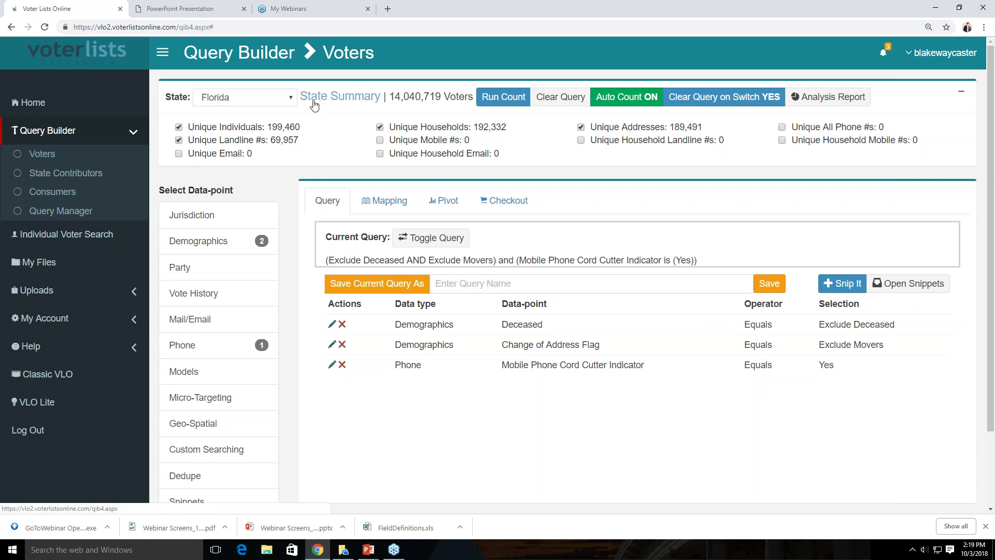
Open Florida's State Summary listing each county's acquisition and refresh dates.
{"action": "left_click", "coordinate": [334, 94]}
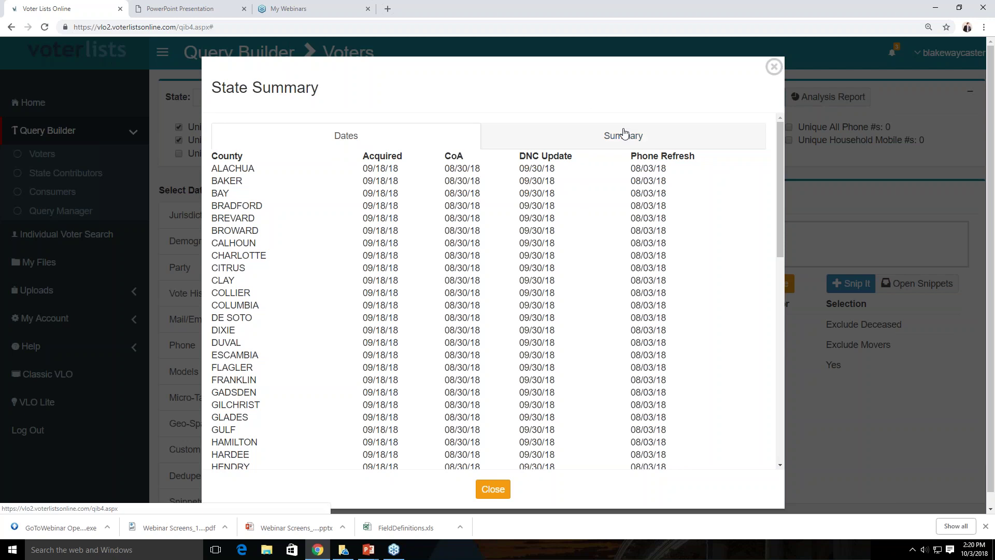
On the Summary tab, highlight the 'Florida Voters Legal Use: Unrestricted' line.
{"action": "left_click", "coordinate": [623, 133]}
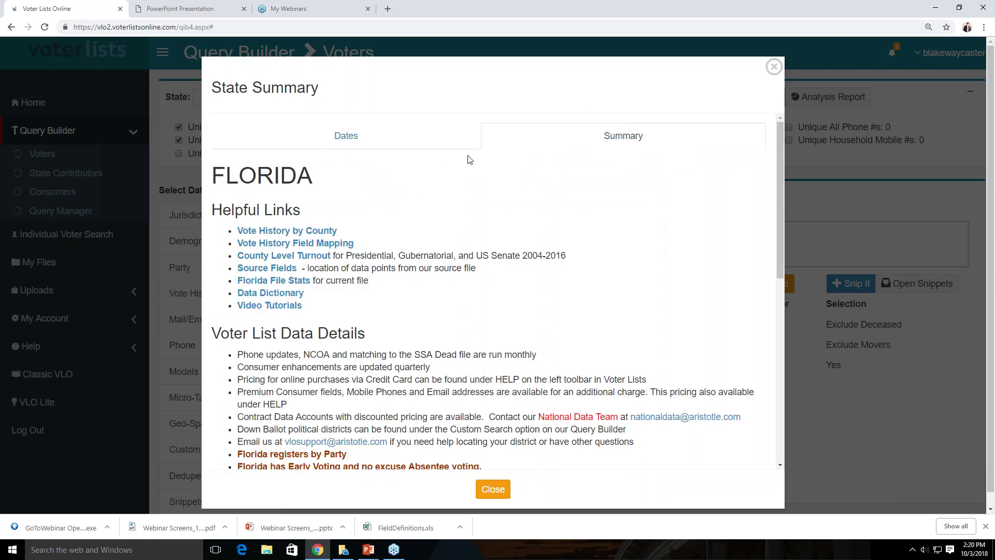
{"action": "scroll", "coordinate": [456, 179], "scroll_direction": "down", "scroll_amount": 1}
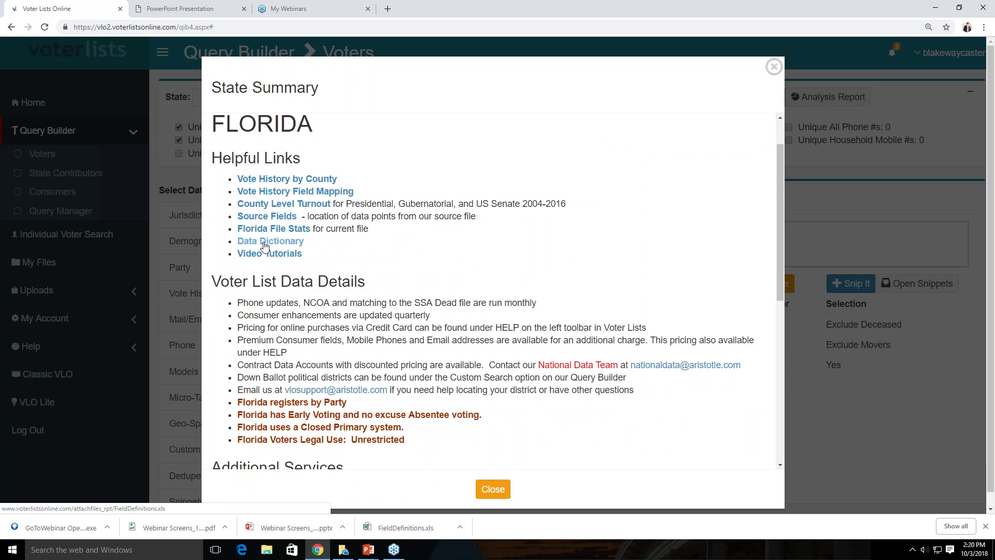
{"action": "scroll", "coordinate": [280, 287], "scroll_direction": "down", "scroll_amount": 1}
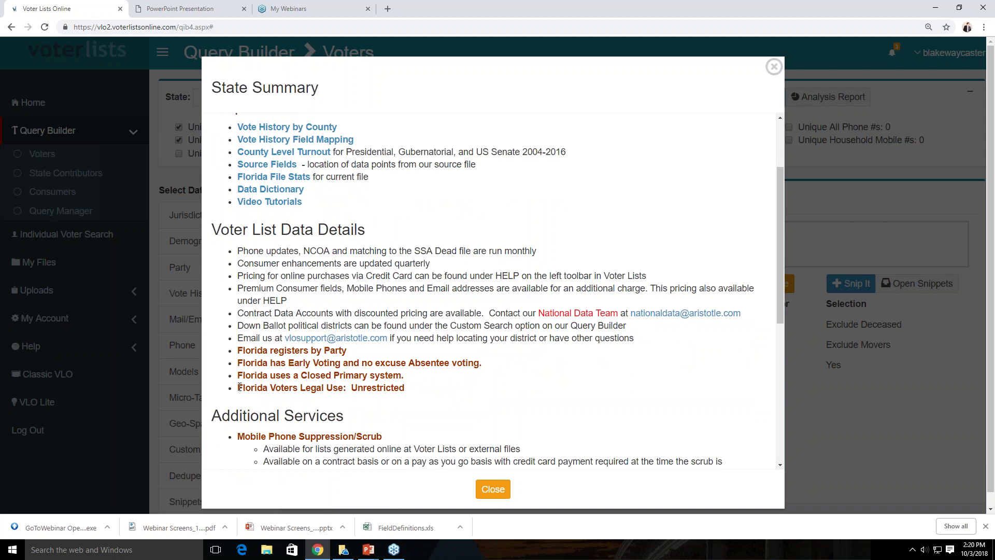
{"action": "left_click_drag", "start_coordinate": [235, 393], "coordinate": [402, 390]}
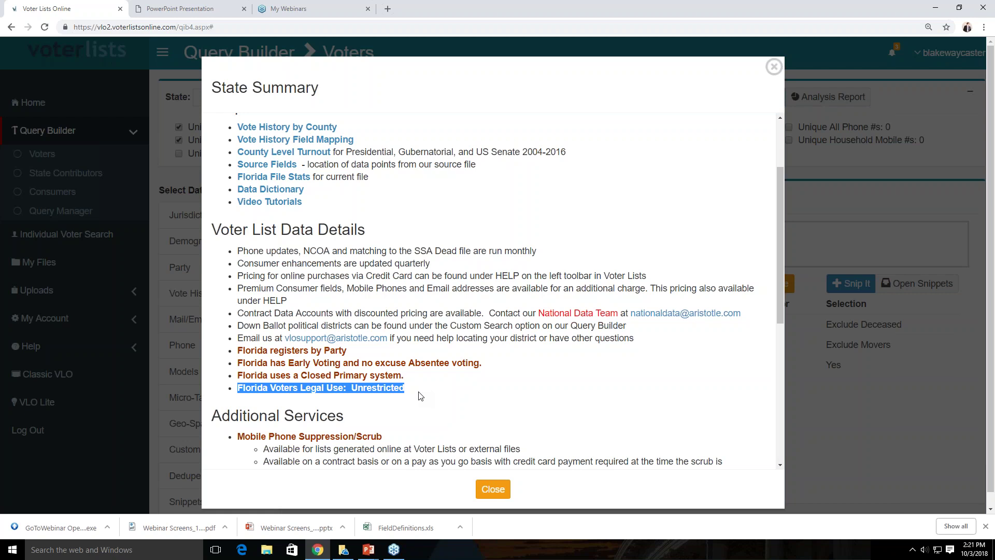
{"action": "scroll", "coordinate": [433, 318], "scroll_direction": "up", "scroll_amount": 2}
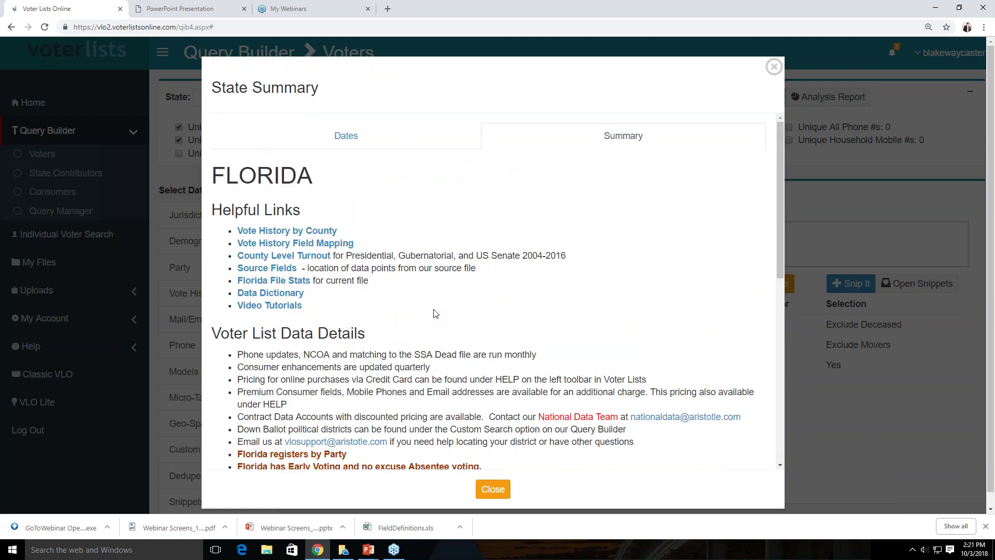
{"action": "scroll", "coordinate": [393, 300], "scroll_direction": "down", "scroll_amount": 2}
{"action": "triple_click", "coordinate": [322, 387]}
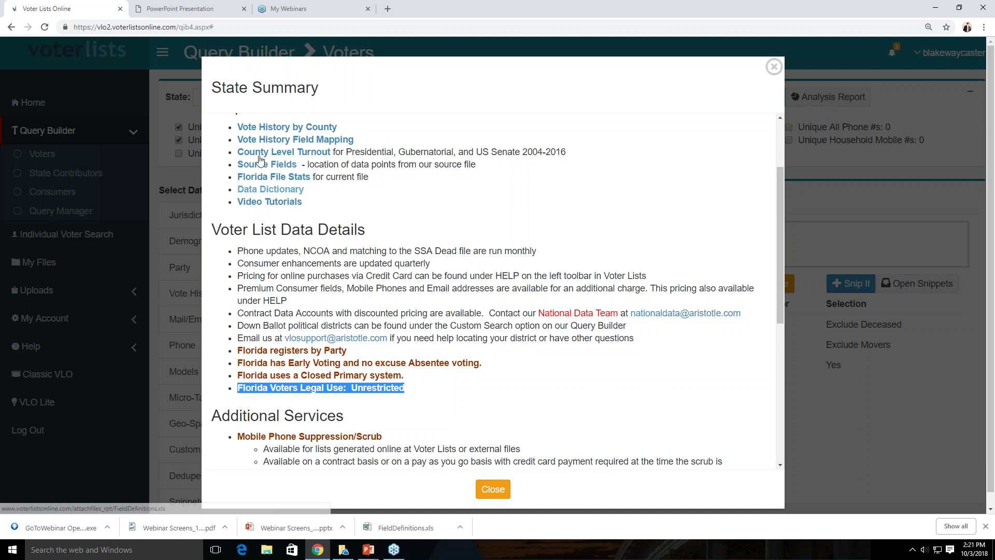
Close the State Summary dialog to return to the Voters Query Builder.
{"action": "left_click", "coordinate": [488, 491]}
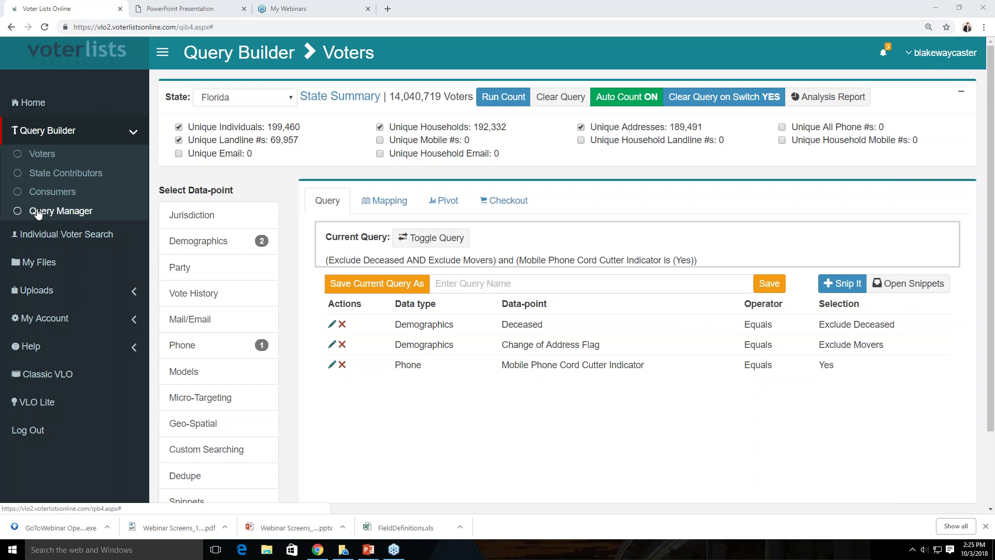
{"action": "left_click", "coordinate": [59, 212]}
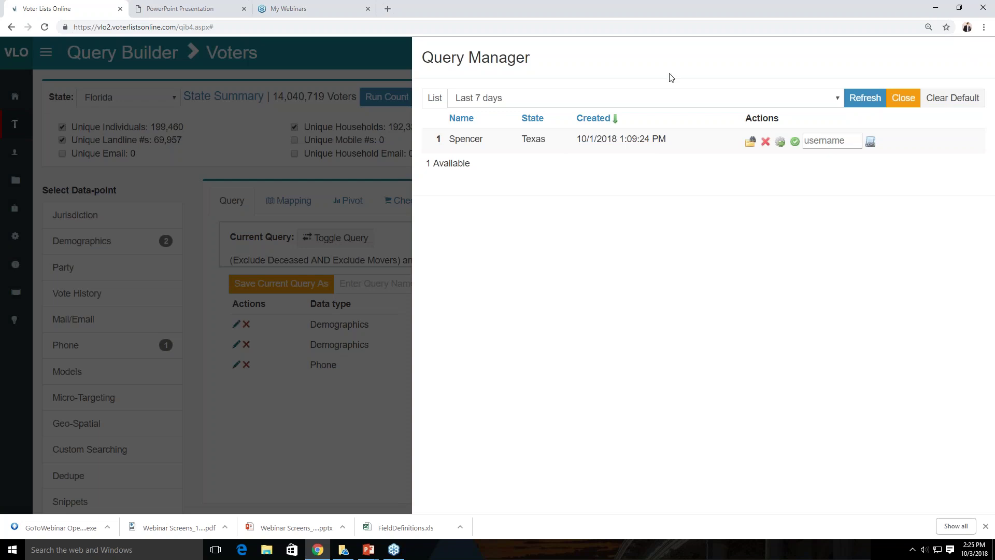
{"action": "left_click", "coordinate": [834, 98]}
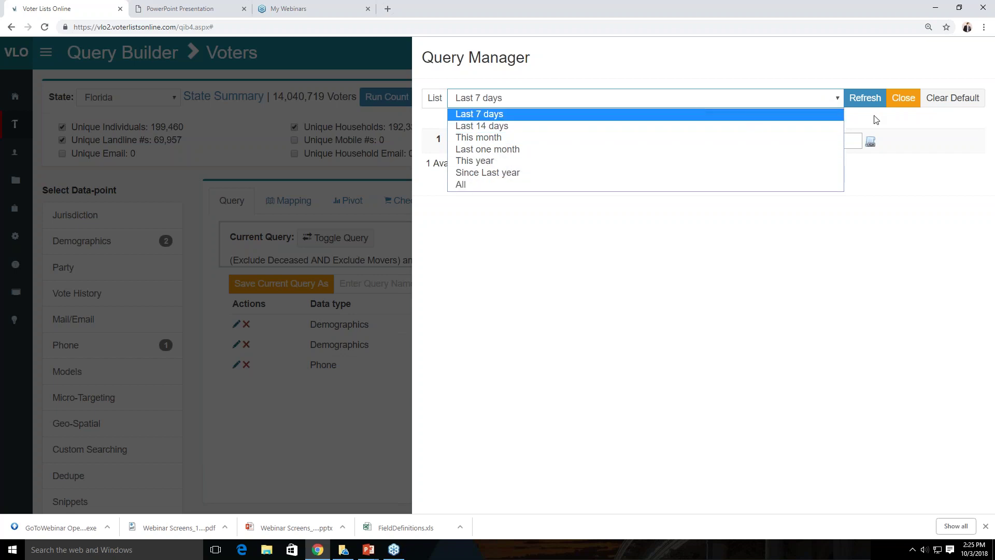
{"action": "left_click", "coordinate": [904, 98]}
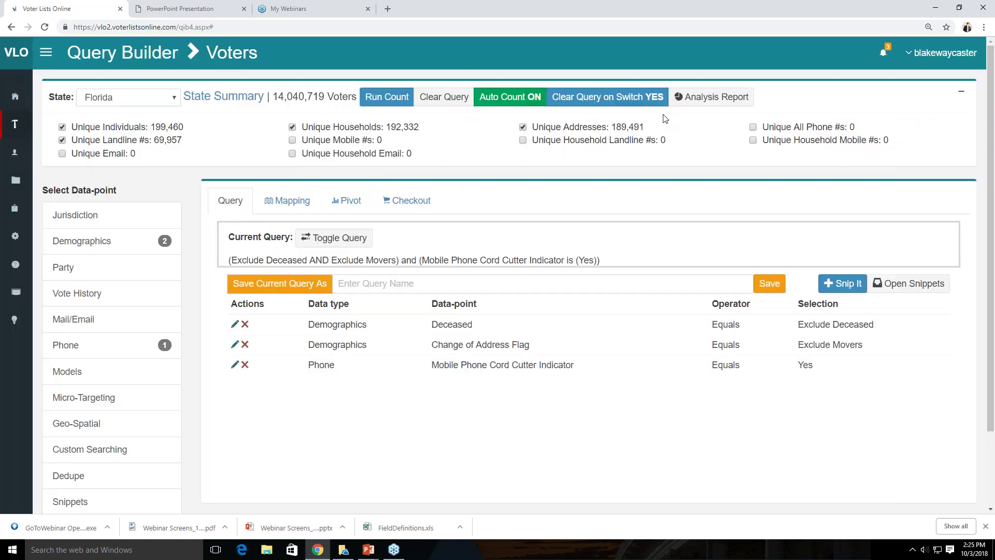
{"action": "left_click", "coordinate": [392, 282]}
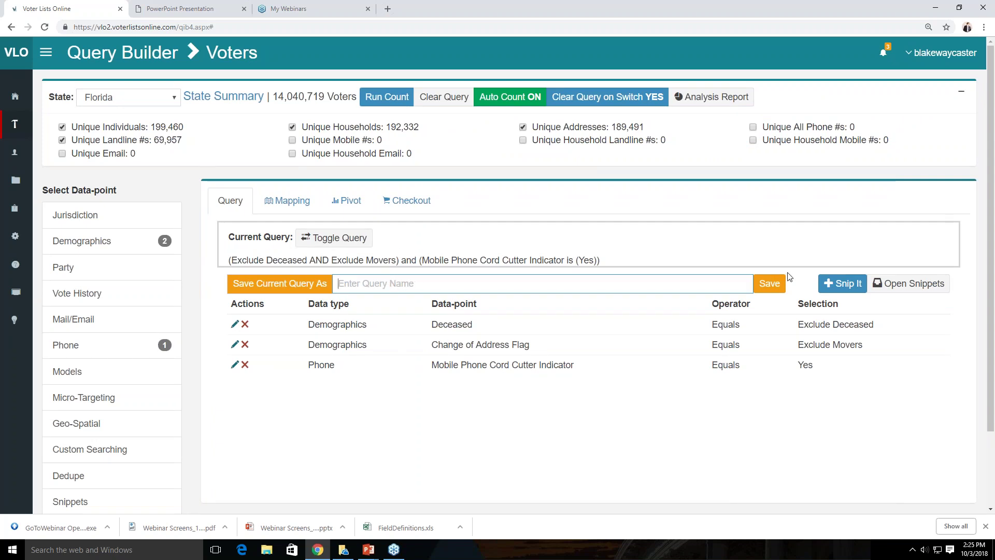
{"action": "left_click", "coordinate": [14, 126]}
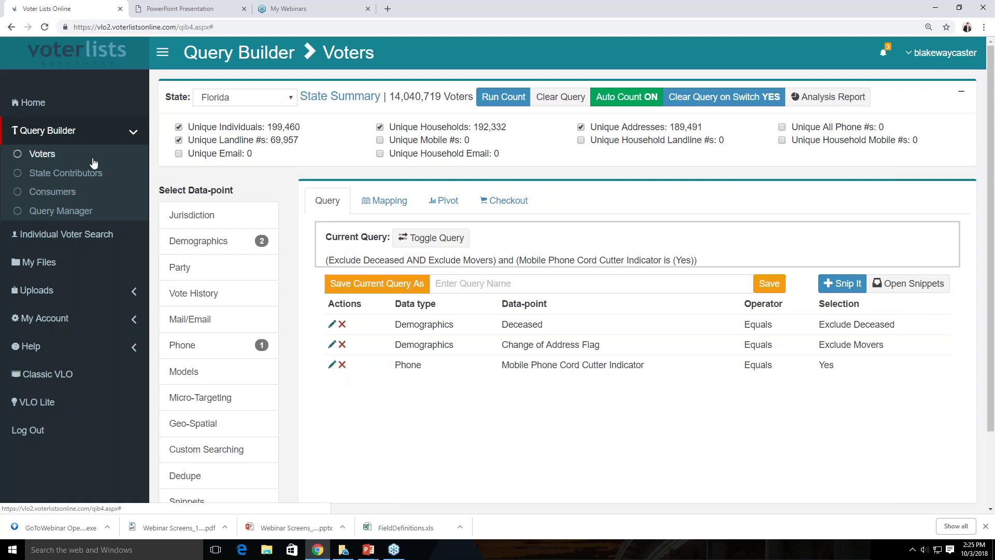
Look over the saved queries in Query Manager, then show the Phone data-points.
{"action": "left_click", "coordinate": [65, 211]}
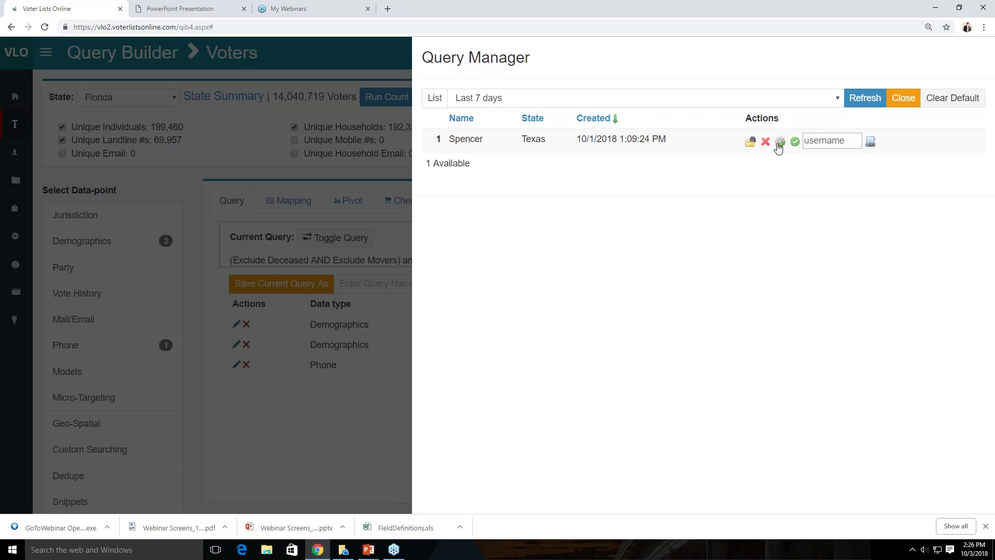
{"action": "left_click", "coordinate": [828, 143]}
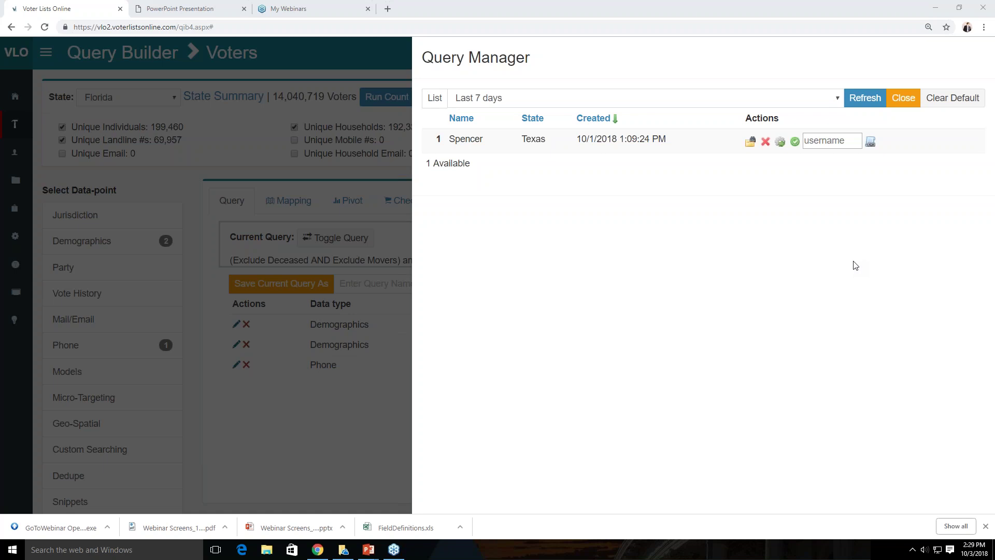
{"action": "left_click", "coordinate": [903, 99]}
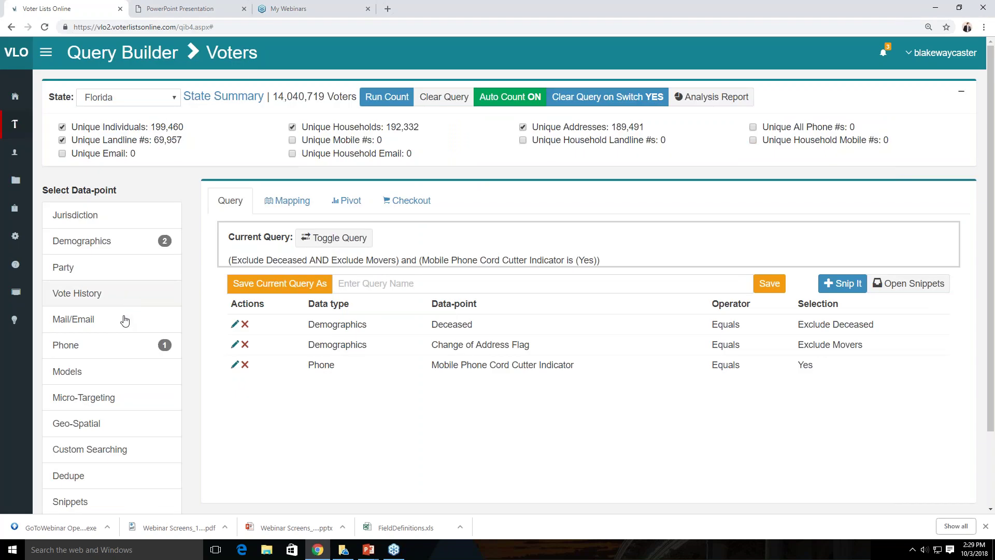
{"action": "left_click", "coordinate": [126, 346]}
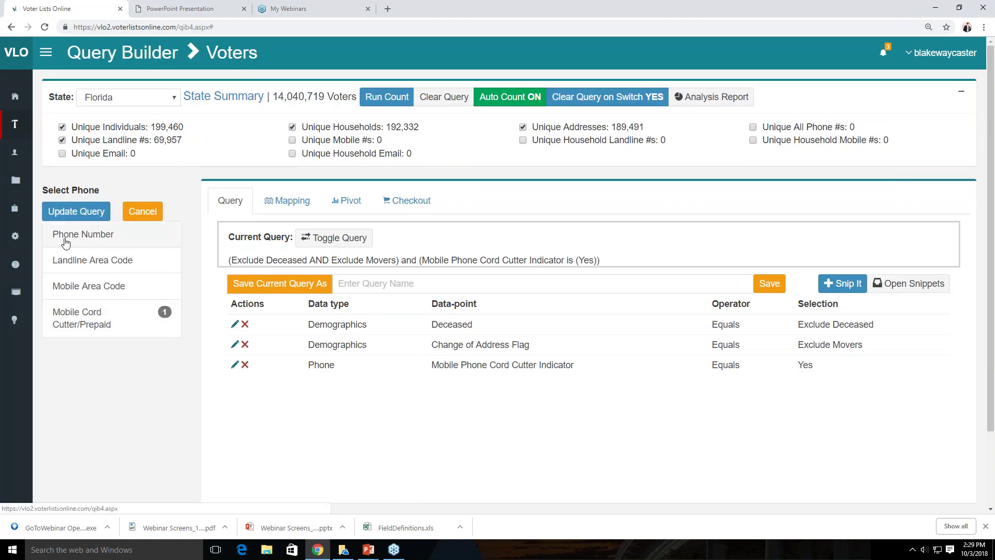
Open the Phone Number settings with all landline and mobile options unset.
{"action": "left_click", "coordinate": [65, 238]}
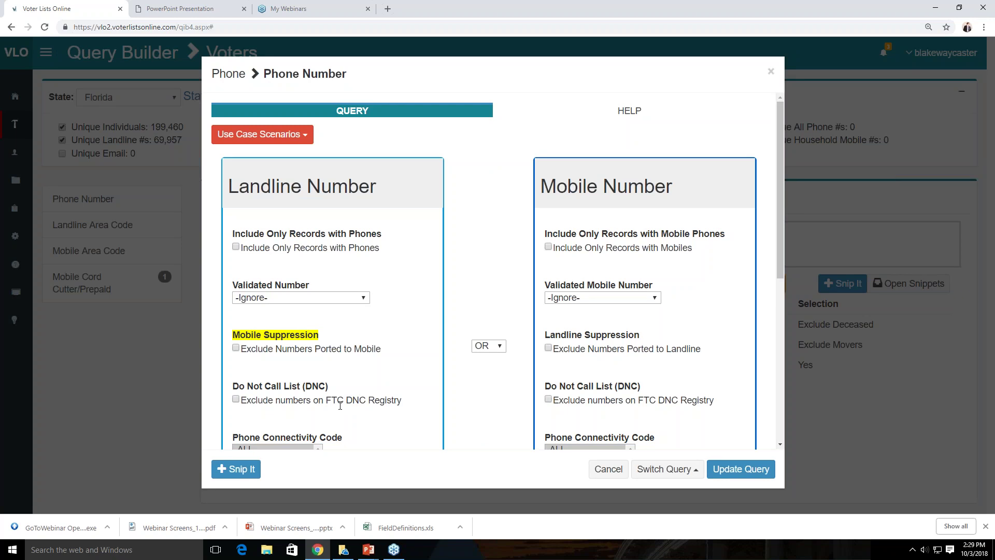
{"action": "left_click", "coordinate": [236, 399]}
{"action": "left_click", "coordinate": [236, 400]}
{"action": "left_click", "coordinate": [236, 399]}
{"action": "left_click", "coordinate": [235, 399]}
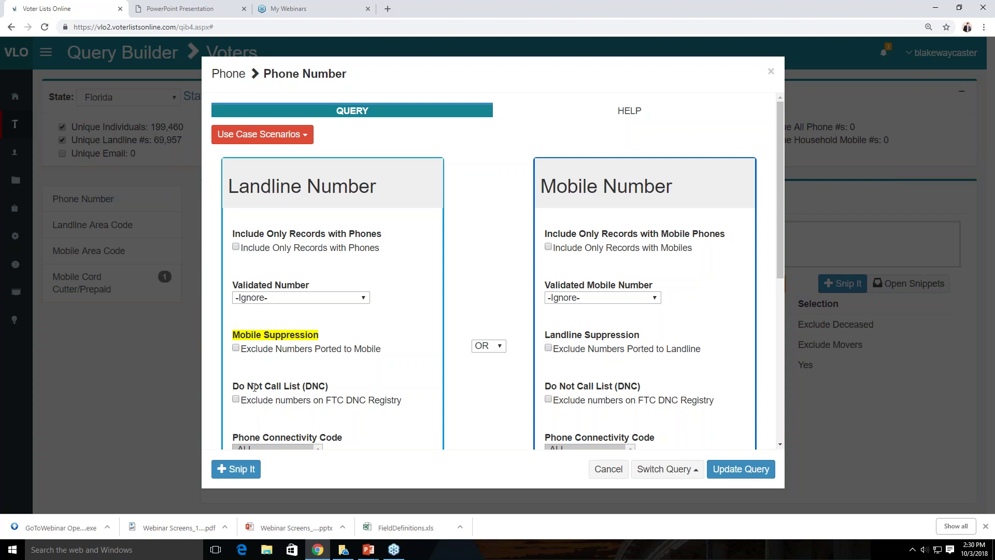
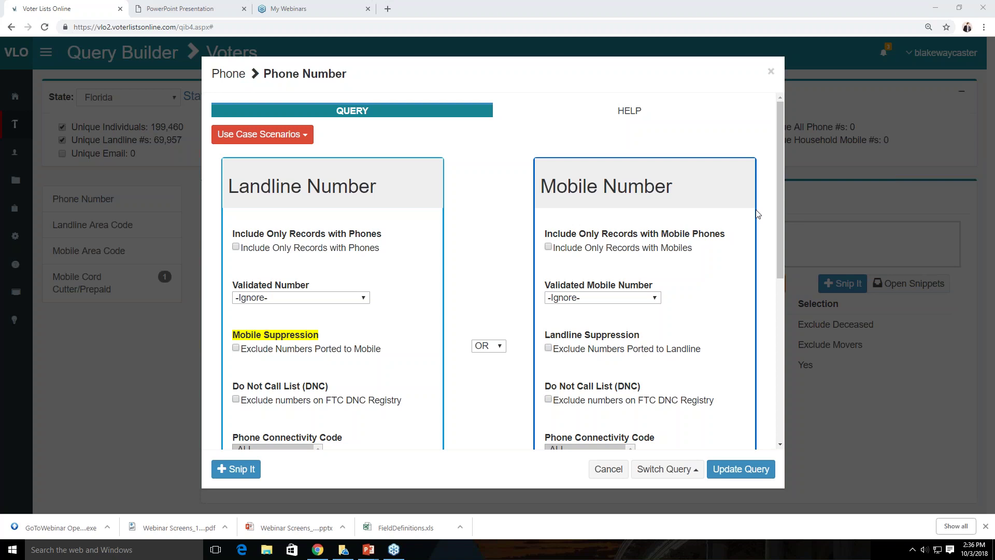
Dismiss the Phone Number dialog unchanged, back to the Florida query with Mobile Phone Cord Cutter Yes.
{"action": "left_click", "coordinate": [771, 72]}
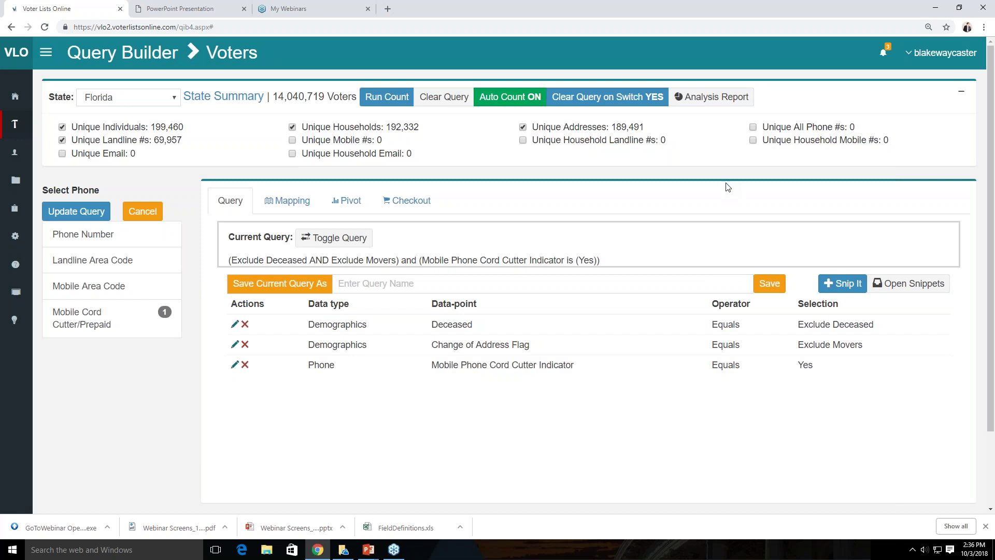